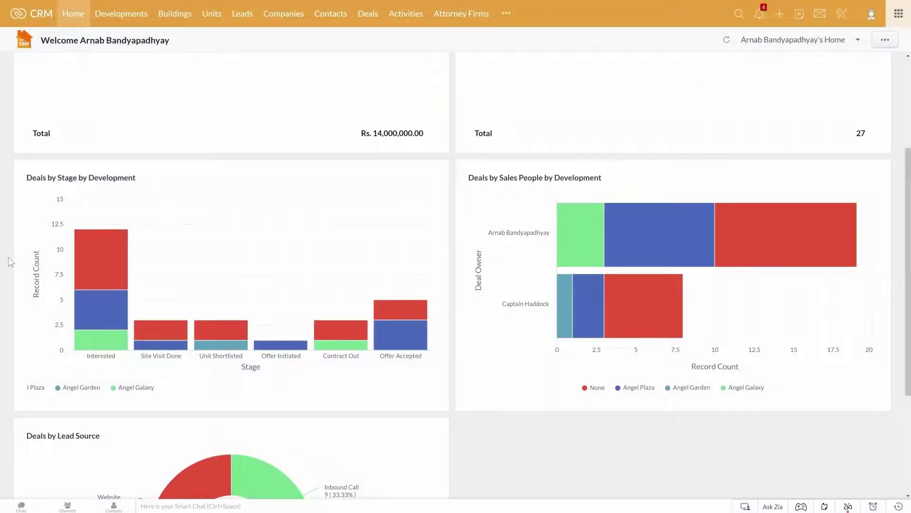
scroll(8, 257, "down", 4)
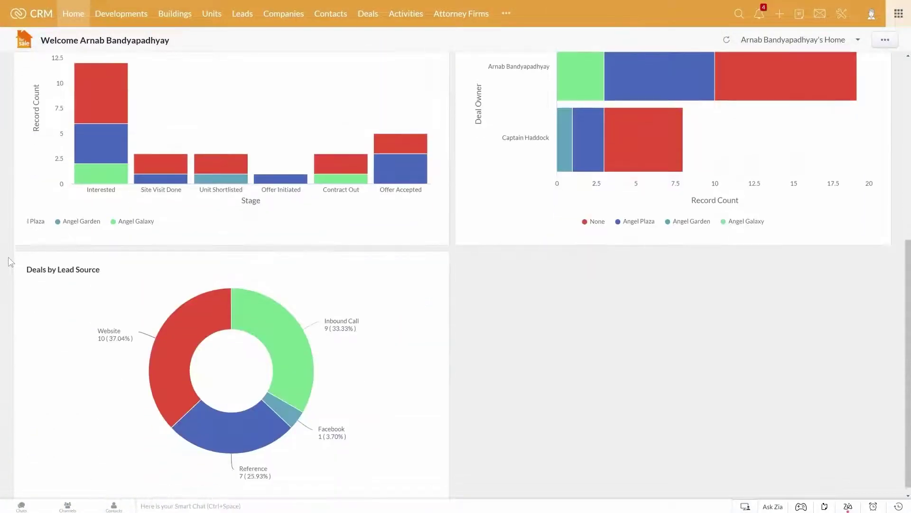
scroll(8, 257, "up", 7)
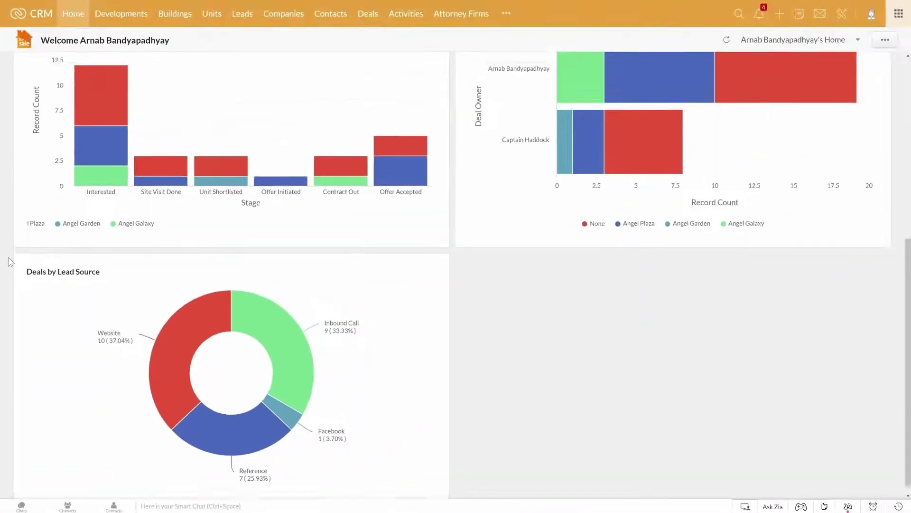
scroll(7, 258, "up", 6)
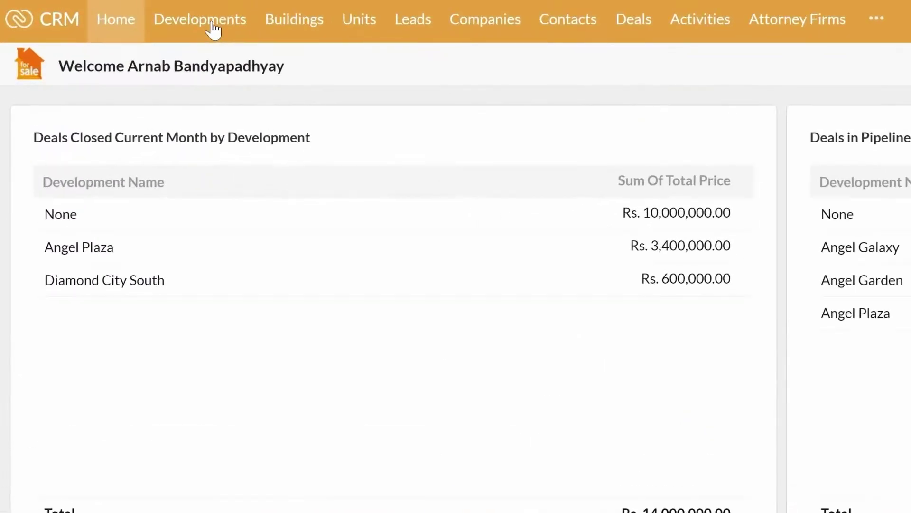
Step: Open the Developments list and scroll through it to find Angel Plaza
left_click(214, 29)
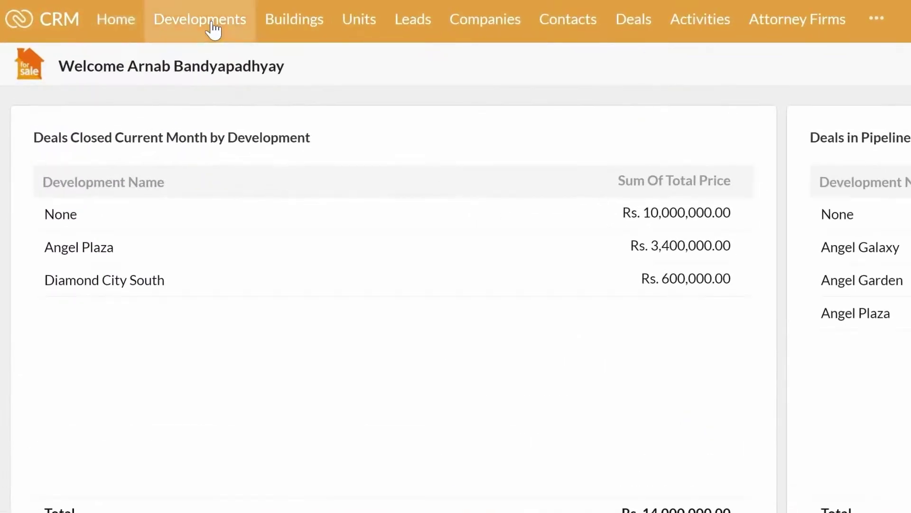
scroll(909, 145, "down", 1)
scroll(909, 145, "down", 8)
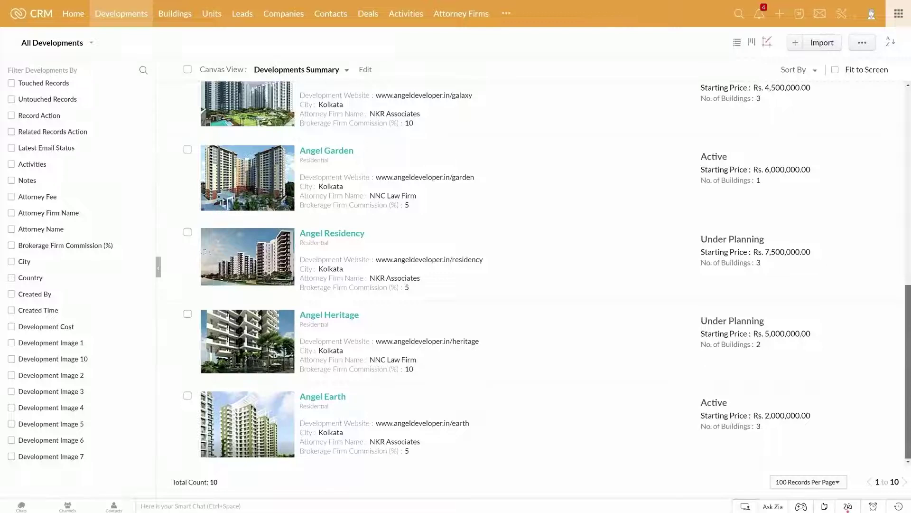
scroll(909, 127, "up", 9)
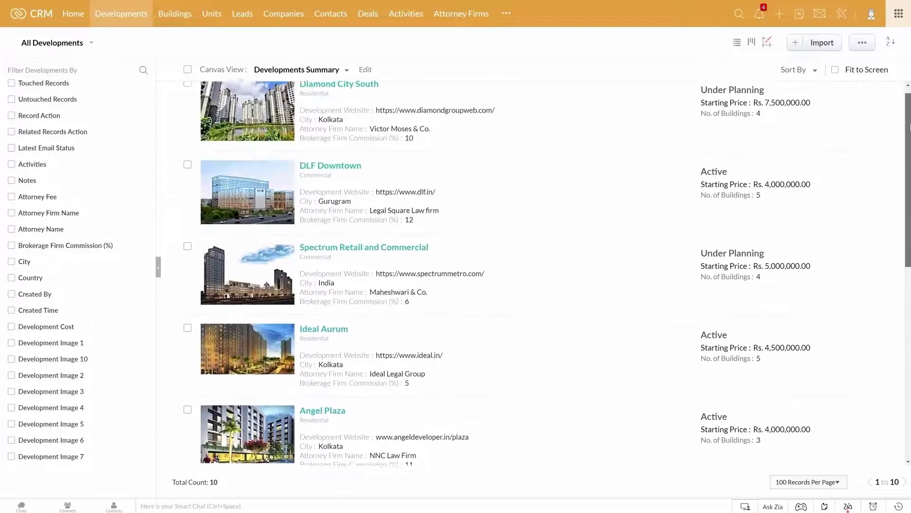
scroll(909, 127, "up", 1)
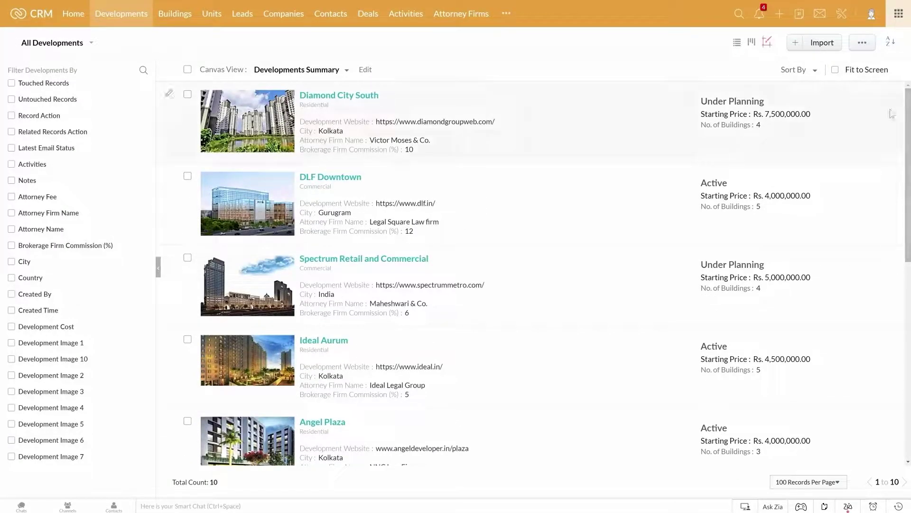
scroll(520, 233, "down", 4)
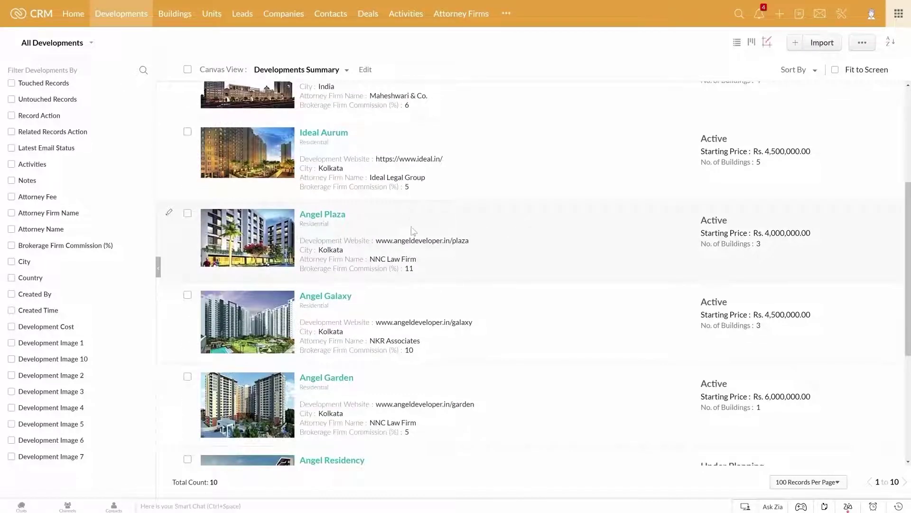
Step: Open Angel Plaza and review its 3 buildings and units priced Rs. 5,000,000.00
left_click(332, 220)
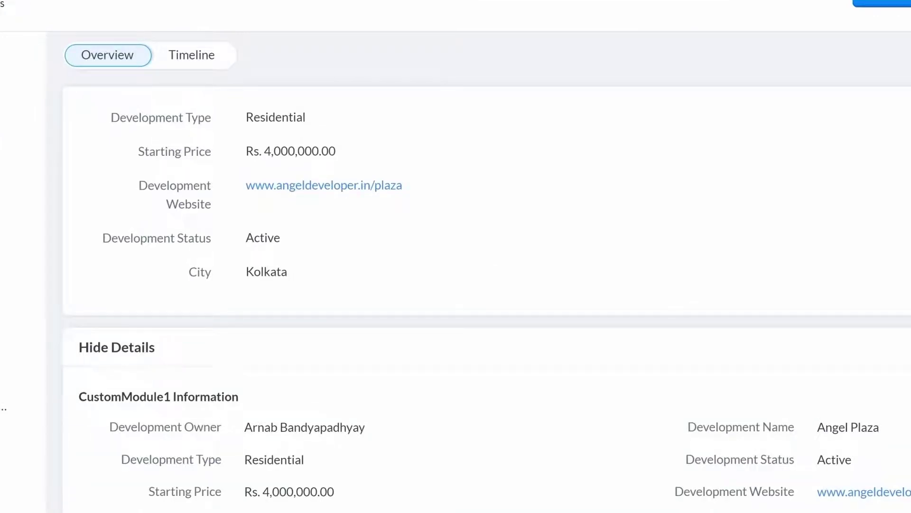
scroll(907, 145, "down", 10)
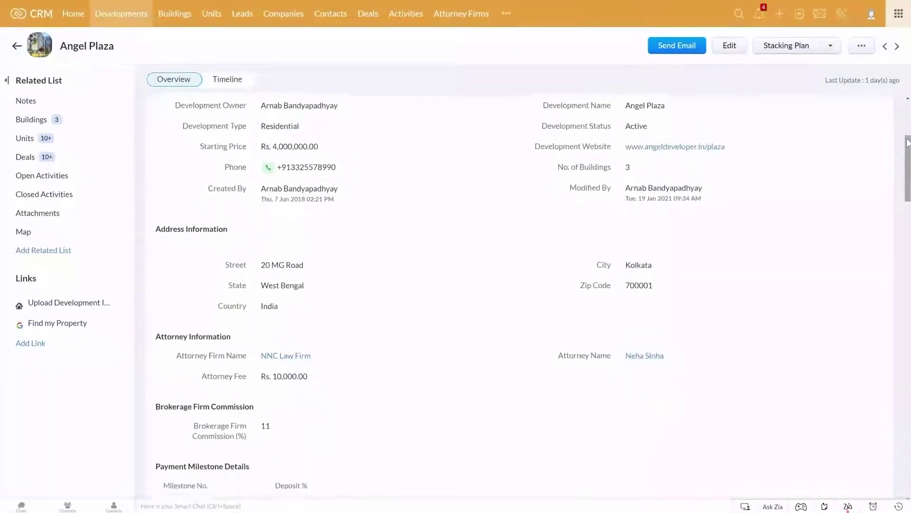
scroll(908, 145, "down", 10)
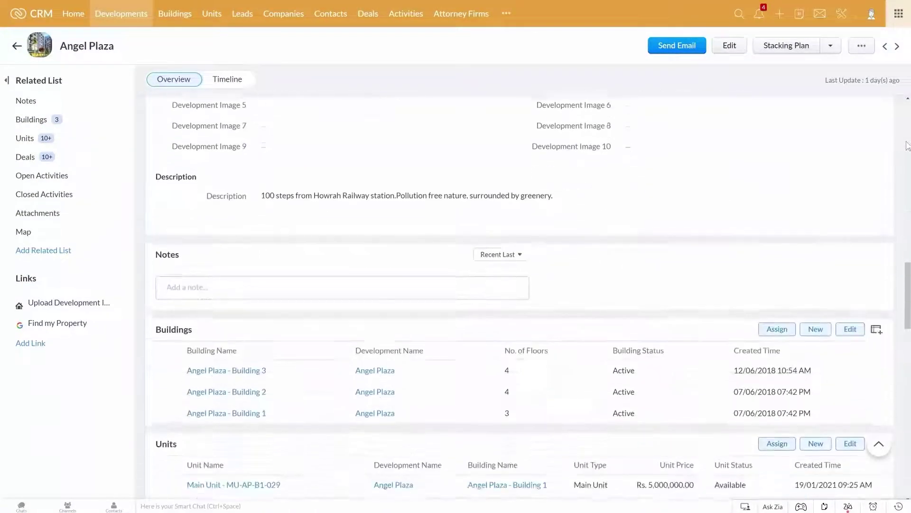
scroll(908, 145, "down", 2)
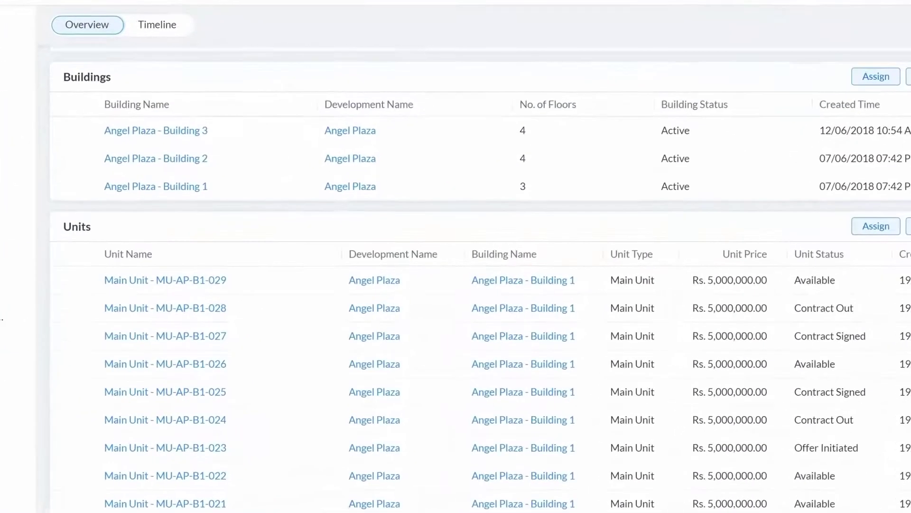
Step: Open Angel Plaza - Building 3, then unit MU-AP-B3-010, and view its Unit Type options
left_click(179, 134)
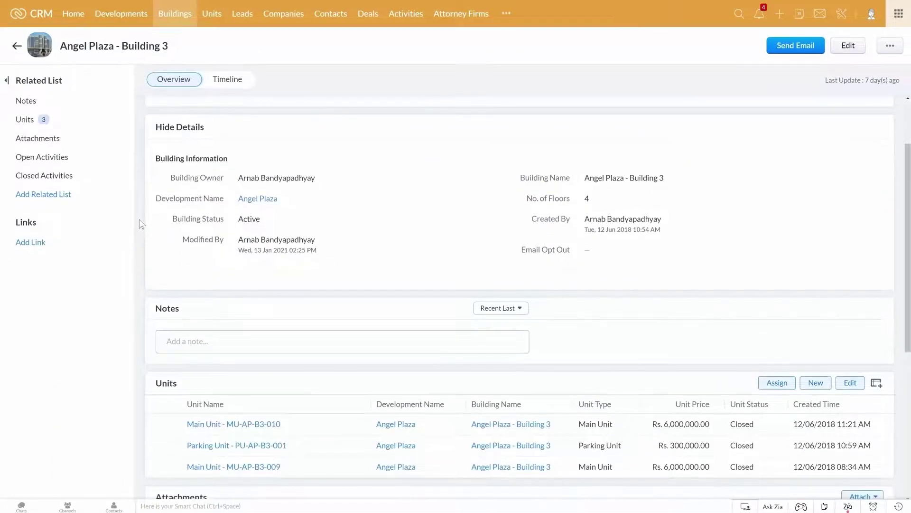
scroll(141, 223, "down", 5)
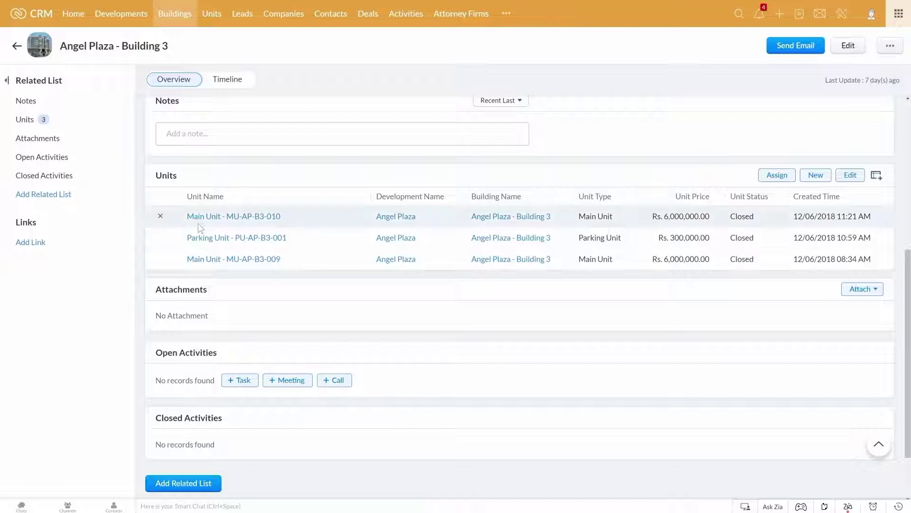
left_click(233, 218)
scroll(141, 274, "down", 15)
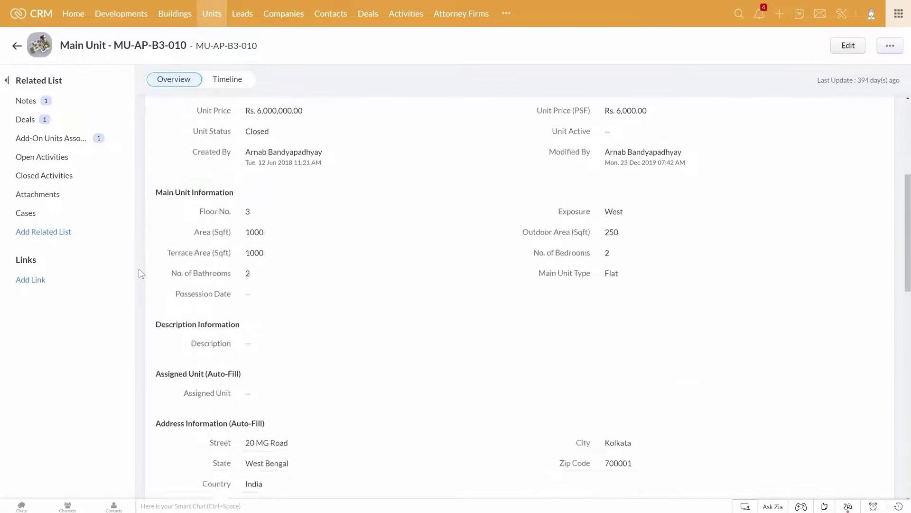
scroll(142, 274, "up", 5)
scroll(141, 272, "up", 10)
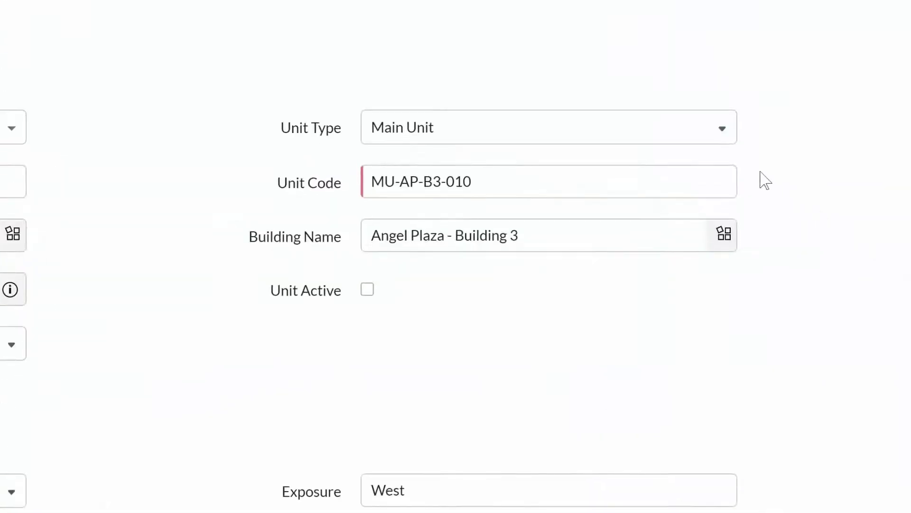
left_click(704, 138)
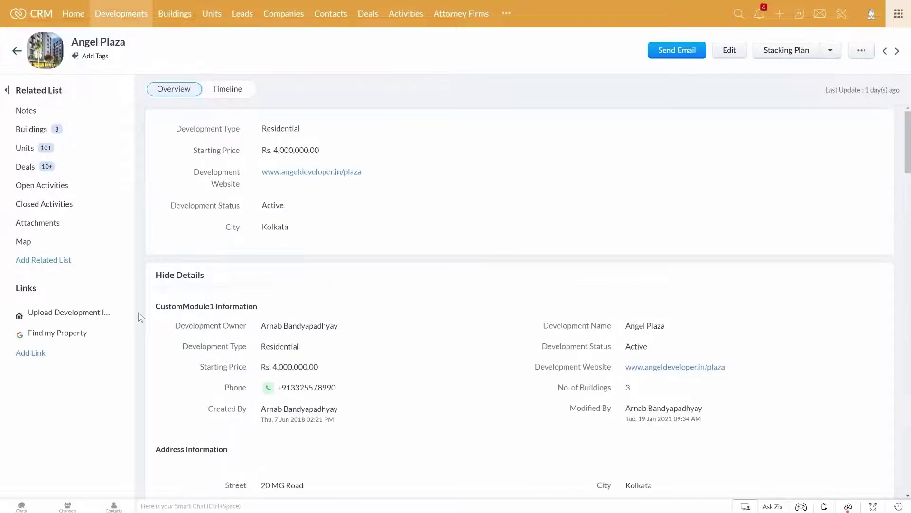
scroll(138, 312, "down", 15)
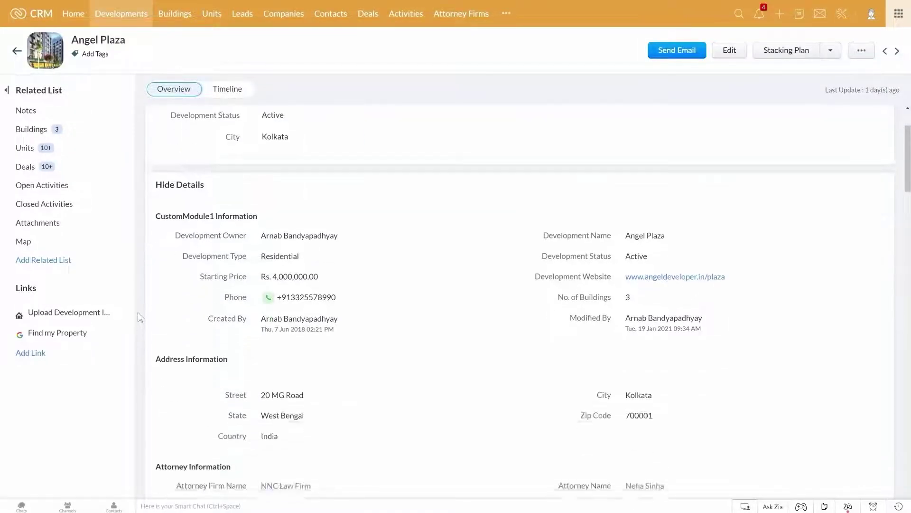
scroll(138, 312, "down", 10)
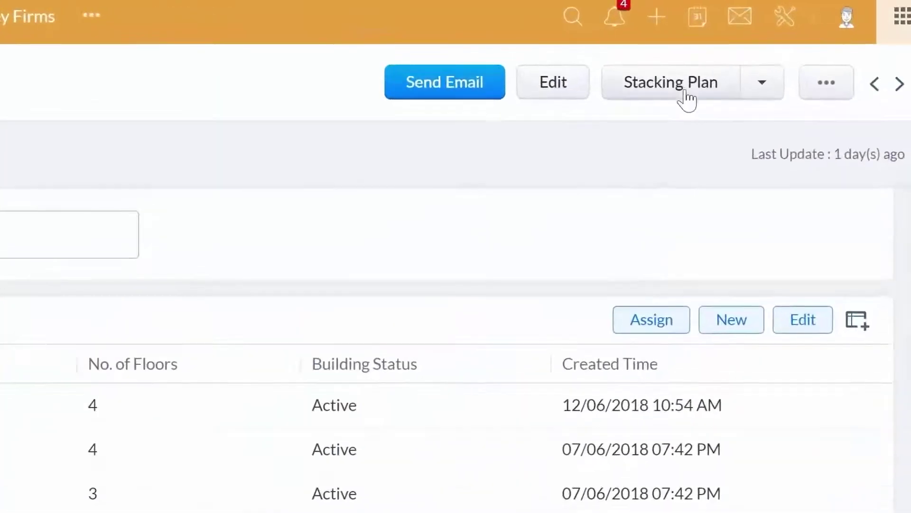
left_click(687, 98)
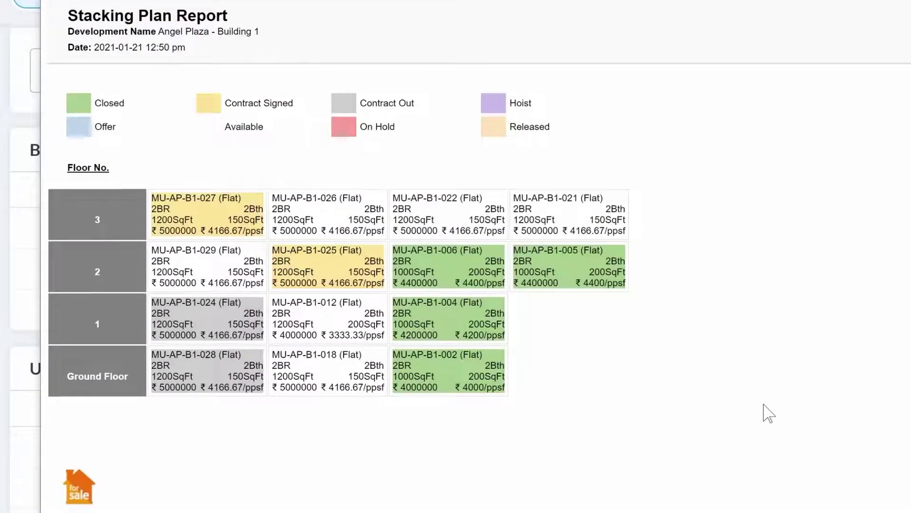
scroll(769, 413, "down", 15)
scroll(769, 413, "up", 15)
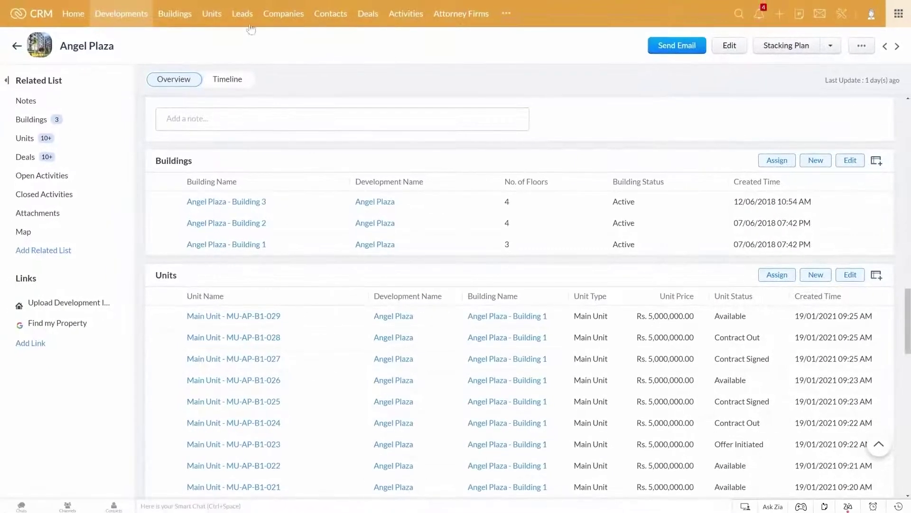
left_click(242, 13)
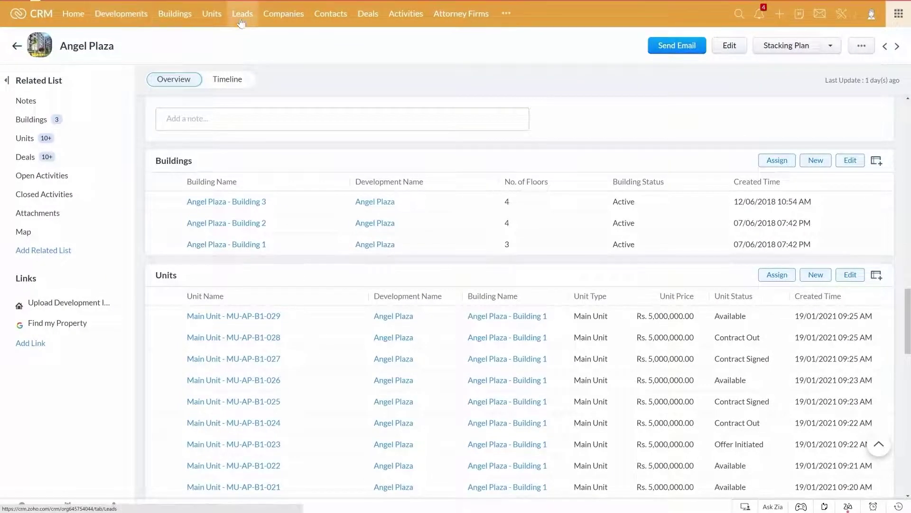
scroll(188, 368, "up", 10)
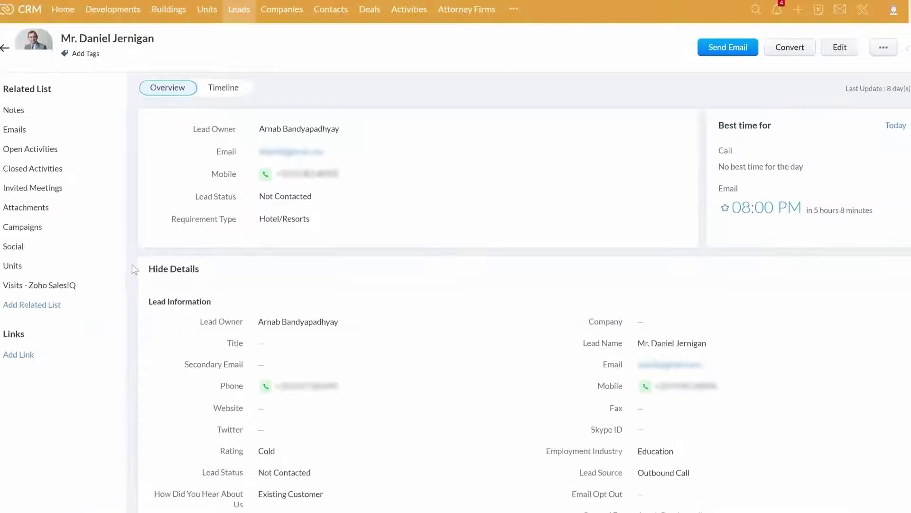
scroll(140, 262, "down", 10)
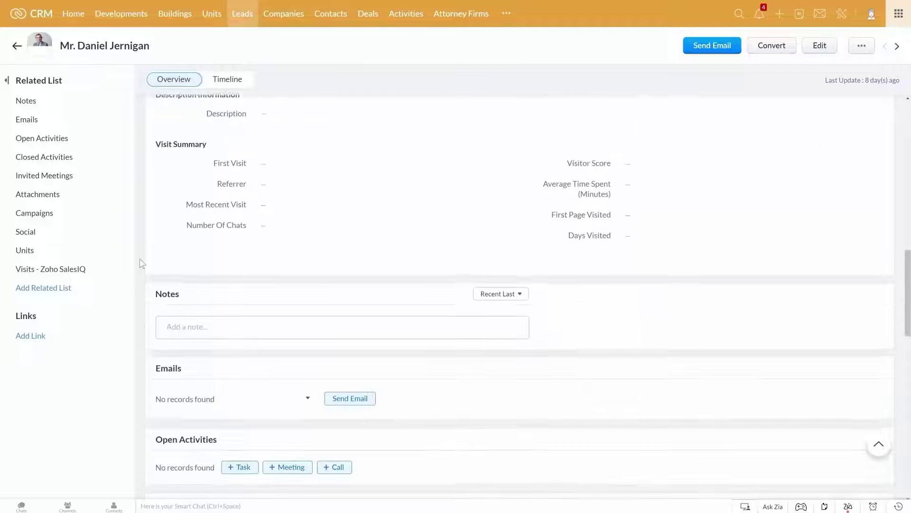
scroll(140, 262, "down", 5)
scroll(139, 262, "up", 15)
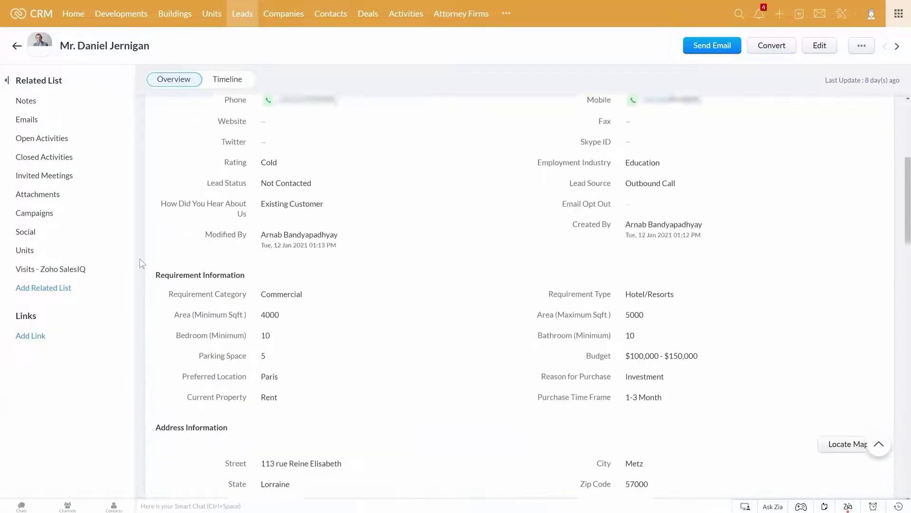
scroll(142, 259, "up", 6)
scroll(144, 249, "down", 6)
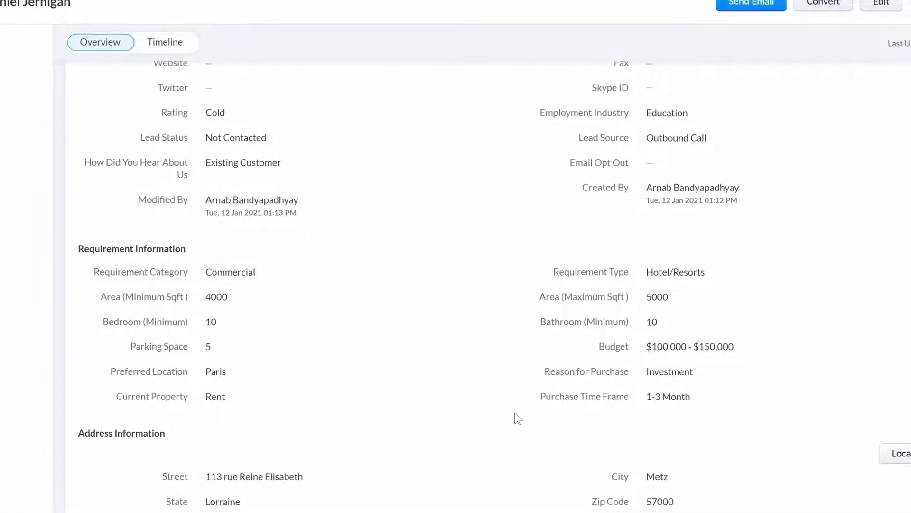
scroll(53, 324, "up", 6)
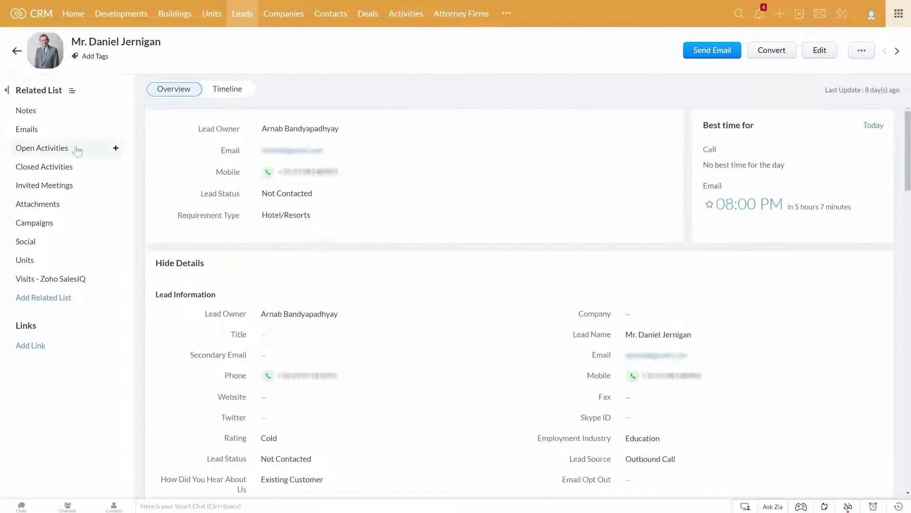
Step: Create a 'Follow-Up' task for the lead, due 24/01/2021, priority High, keeping the current owner
left_click(59, 150)
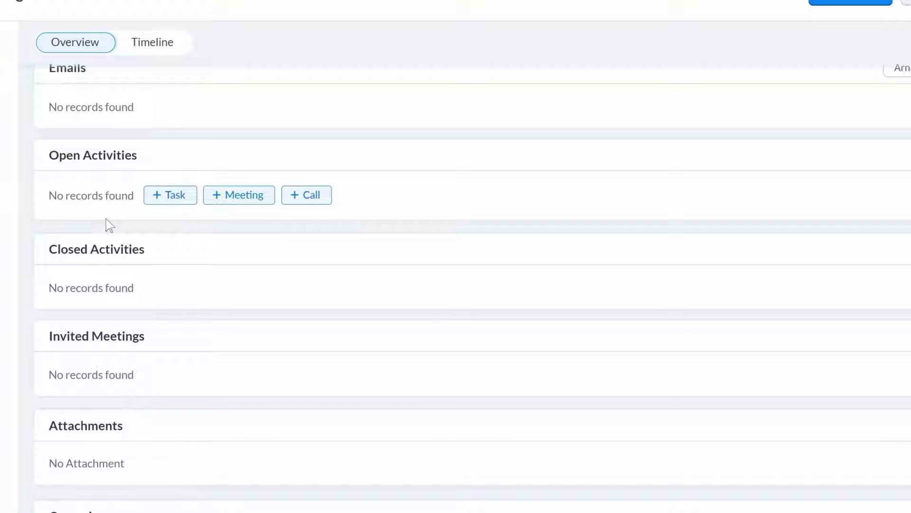
left_click(175, 199)
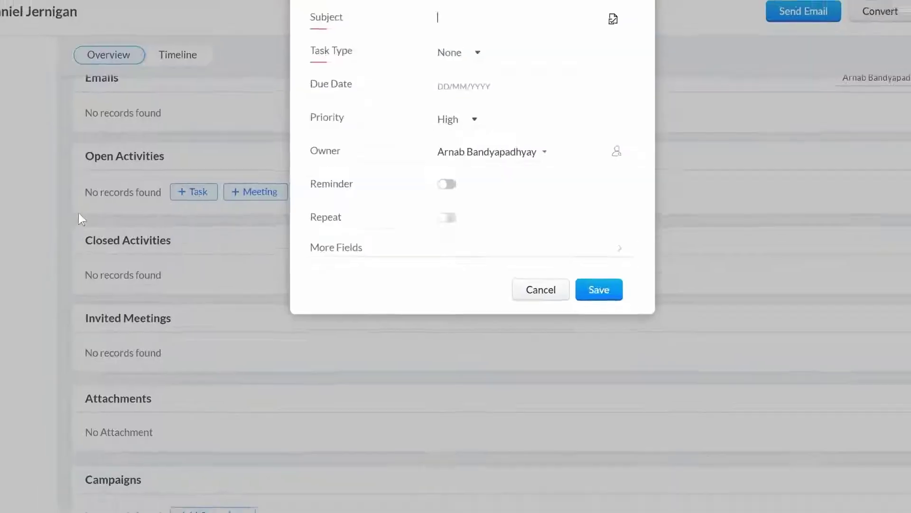
type("Follow-Up")
left_click(470, 52)
left_click(465, 76)
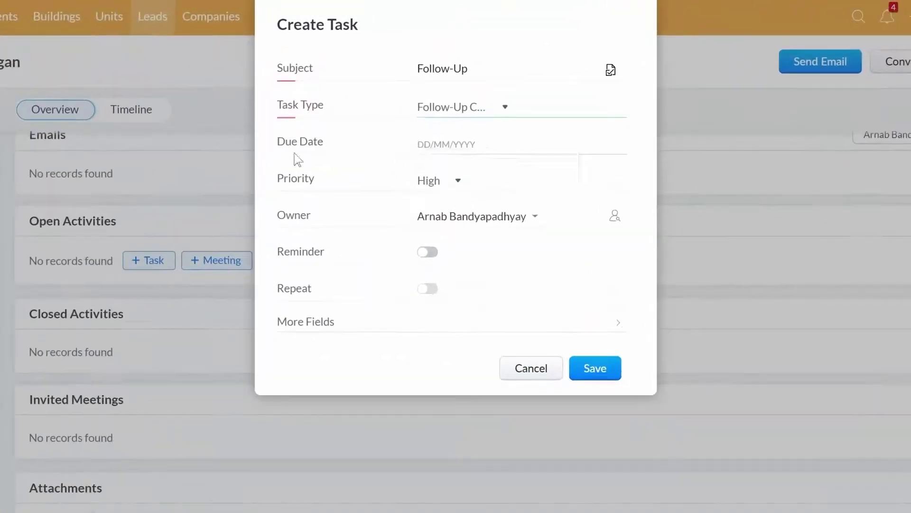
left_click(461, 94)
left_click(559, 259)
left_click(437, 180)
left_click(534, 218)
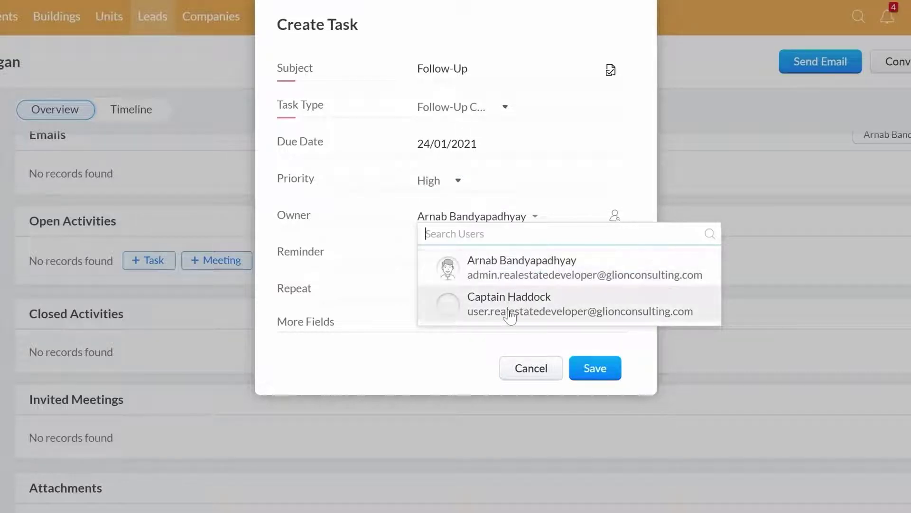
left_click(308, 278)
Step: Add an email and pop-up reminder on 23/01/2021 to the task and save it
left_click(427, 251)
left_click(396, 102)
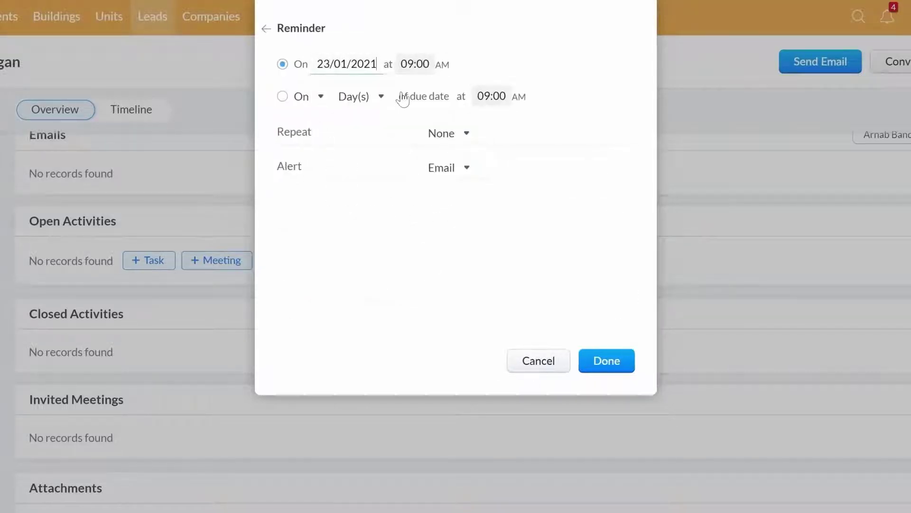
left_click(466, 171)
left_click(464, 235)
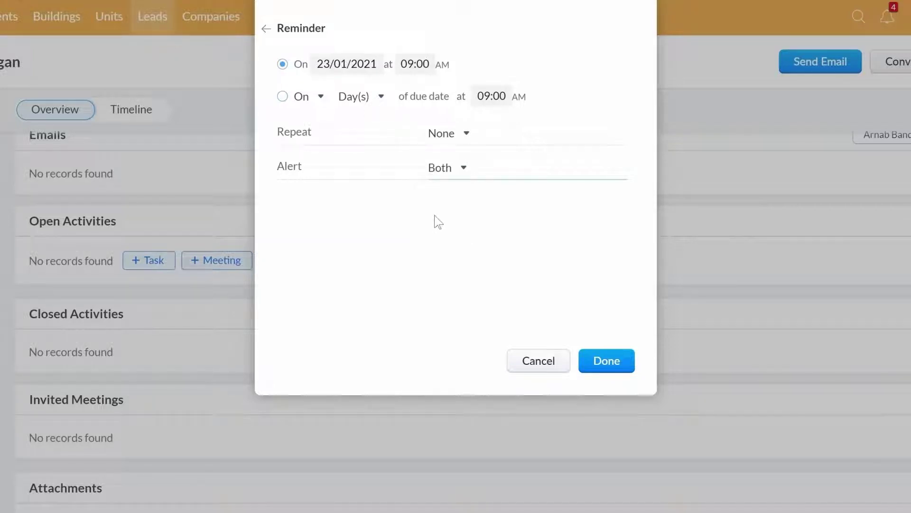
left_click(606, 363)
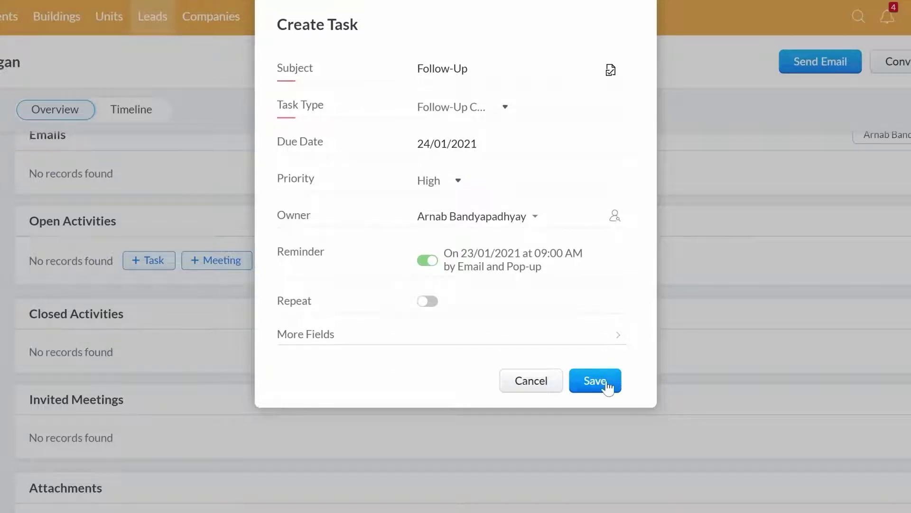
left_click(607, 386)
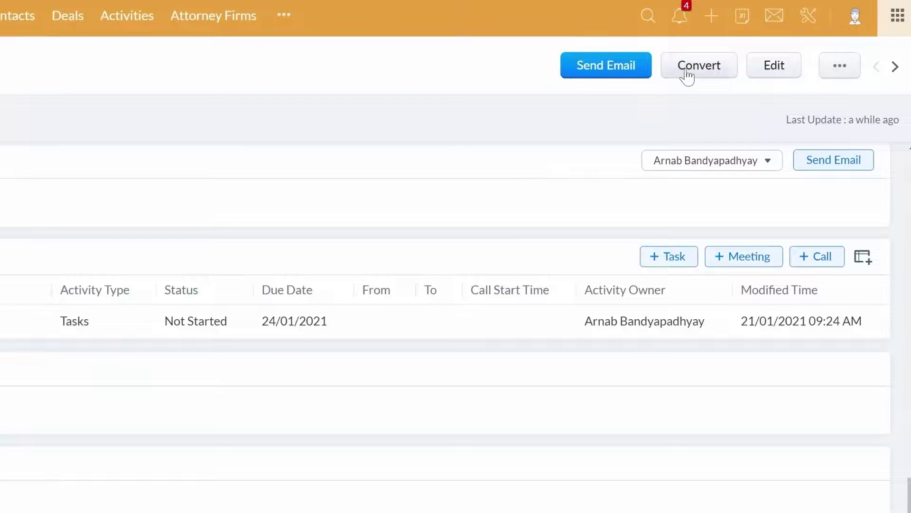
Step: Start converting the lead into a new contact
left_click(687, 71)
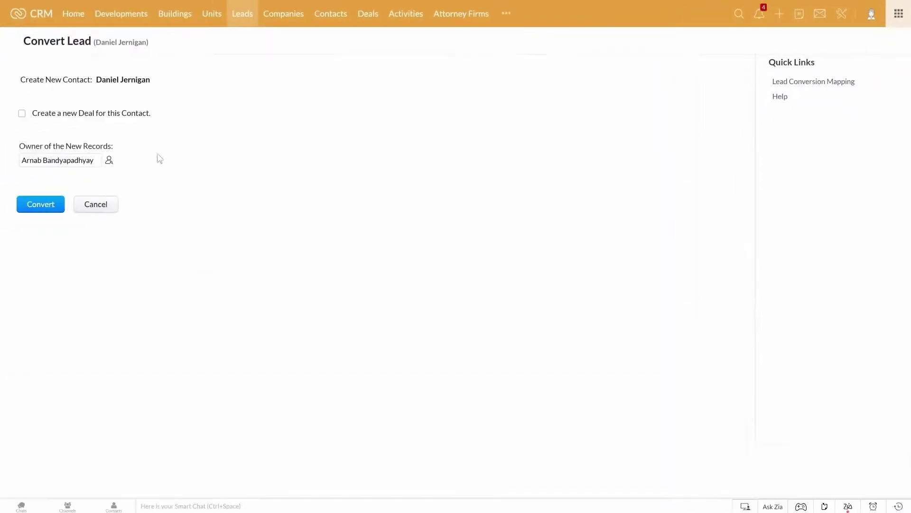
Step: Convert the lead with a new deal: stage Interested, closing 30/01/2021, contact role Decision Maker
left_click(21, 114)
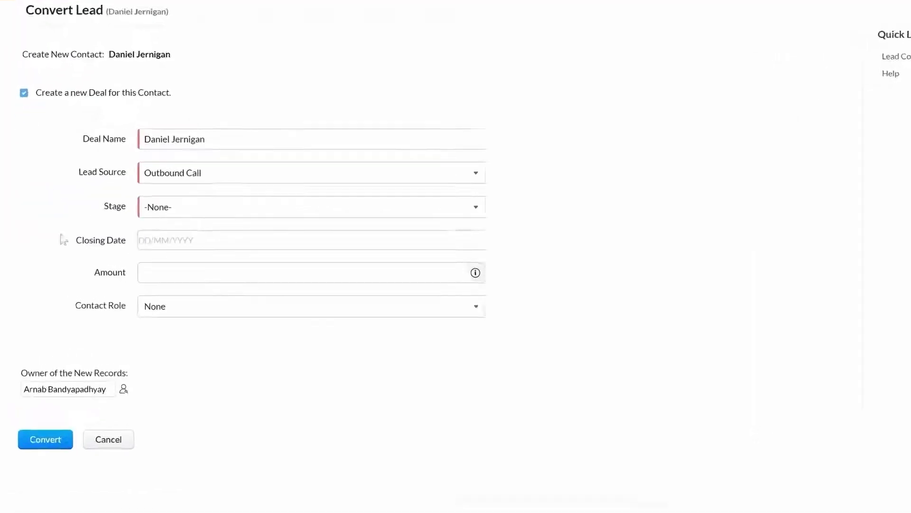
left_click(200, 206)
left_click(229, 264)
key("Tab")
left_click(273, 367)
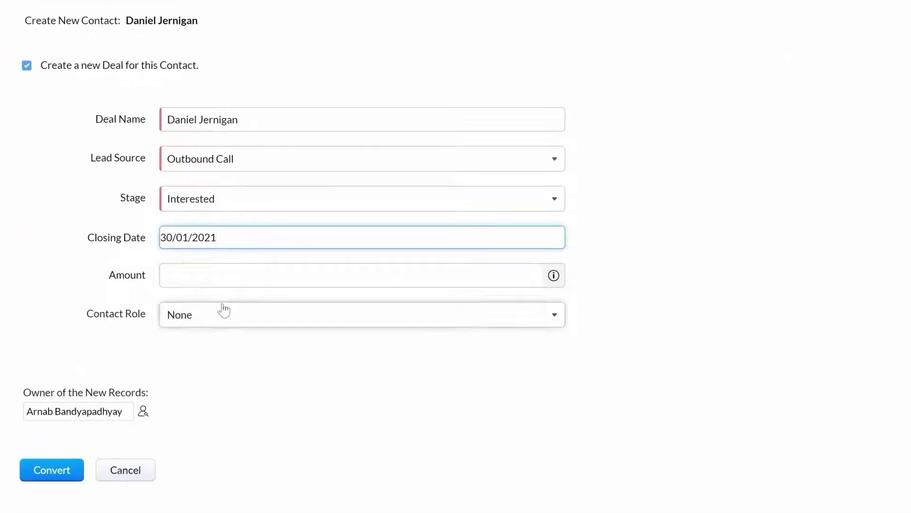
left_click(214, 315)
left_click(214, 360)
left_click(52, 470)
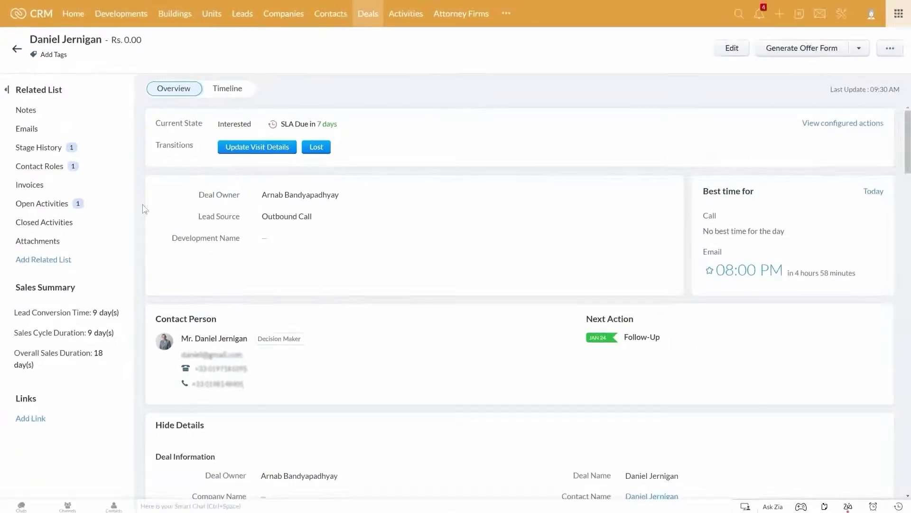
Step: Record the 26/01/2021 site visit with feedback 'They Lik' and the Brokerage Agent checklist item ticked
left_click(256, 147)
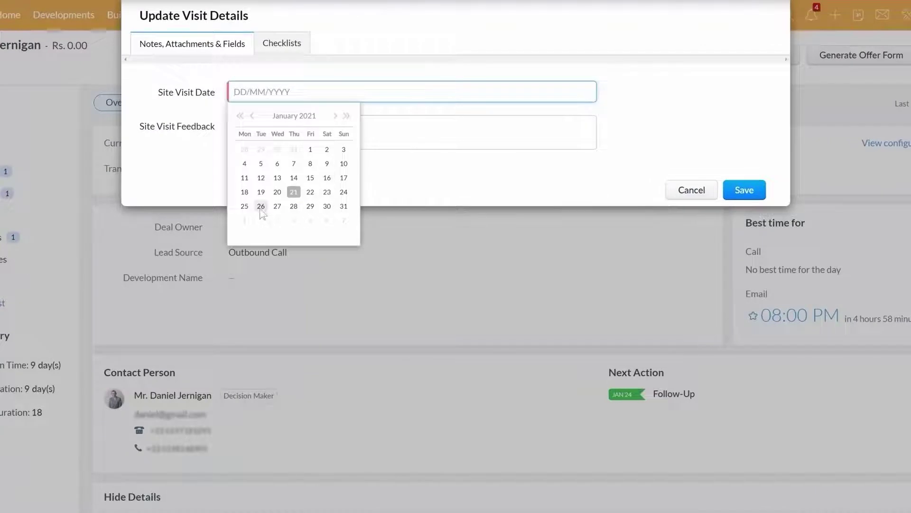
left_click(260, 206)
left_click(744, 190)
left_click(226, 171)
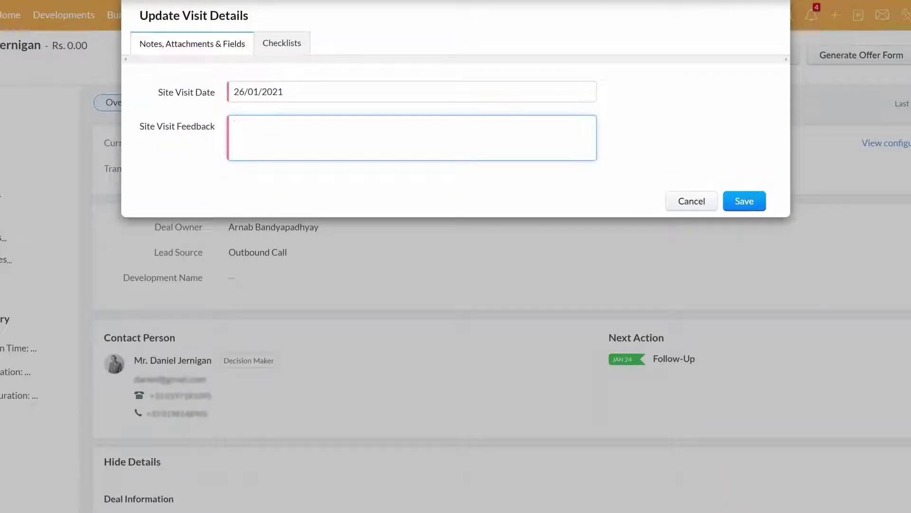
type("They Liked it")
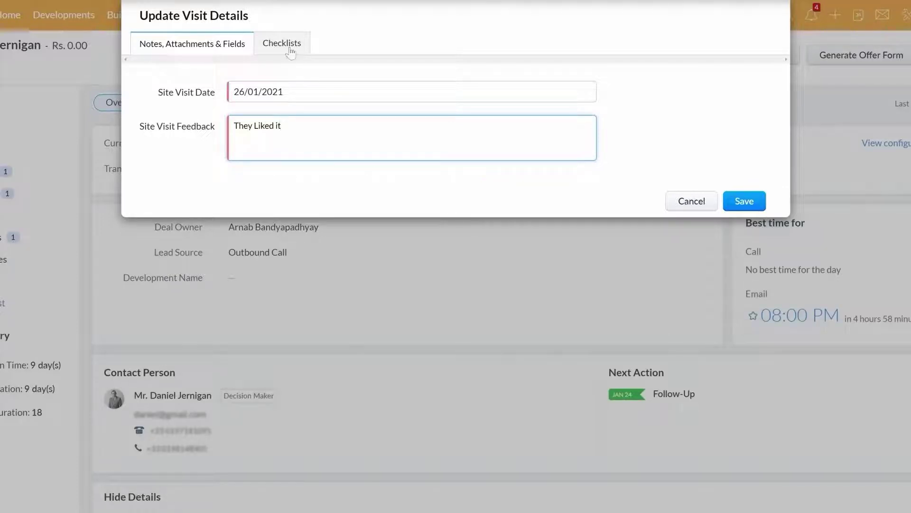
left_click(286, 44)
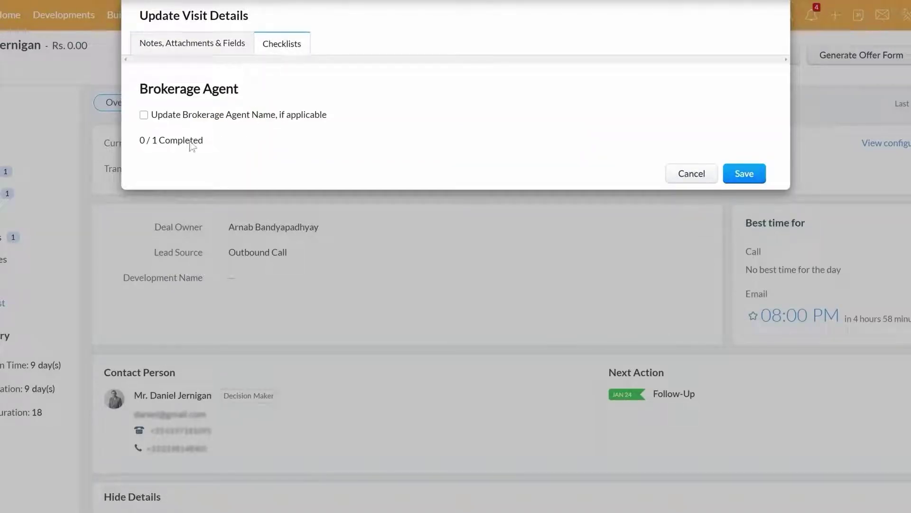
left_click(144, 115)
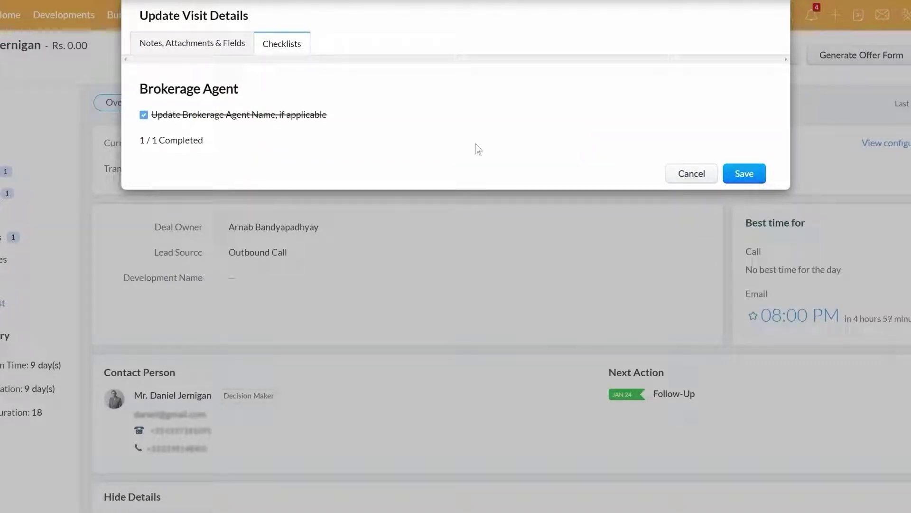
left_click(759, 173)
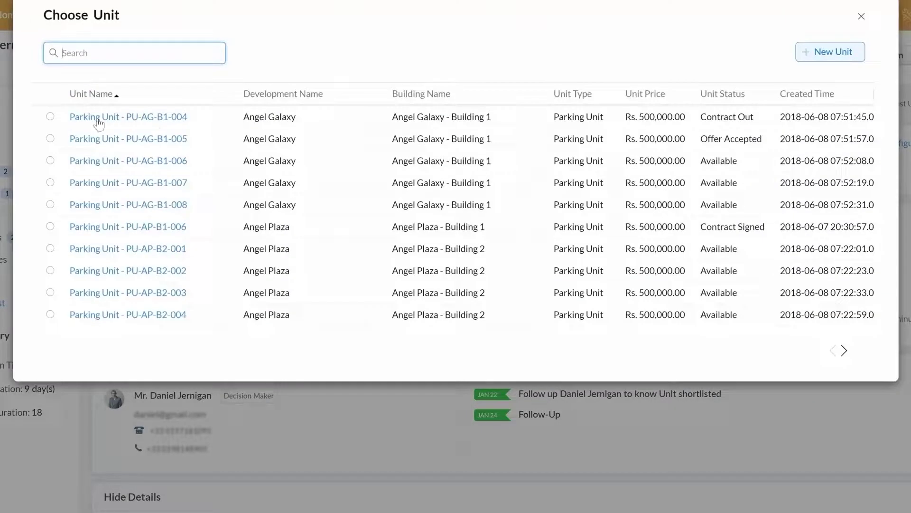
Step: Select PU-AG-B1-004 as the main unit and record a 200000000 first offer
left_click(98, 119)
left_click(741, 145)
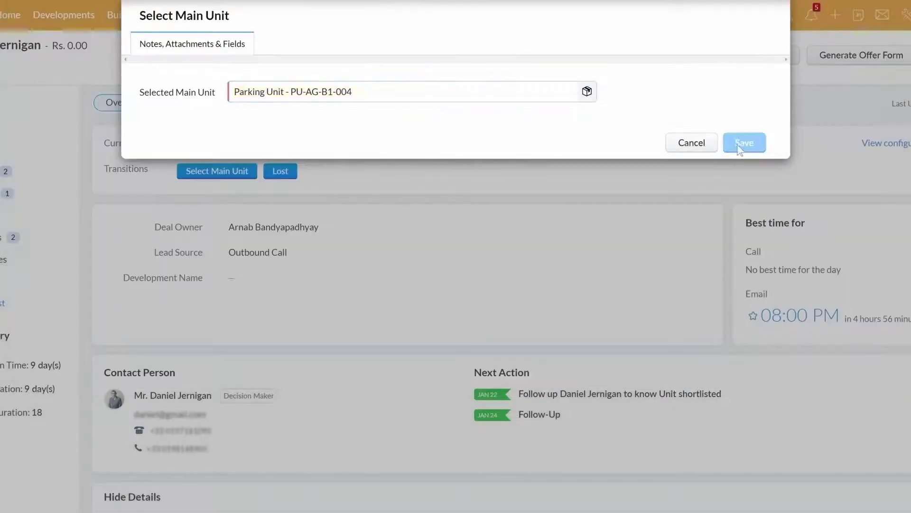
type("2000")
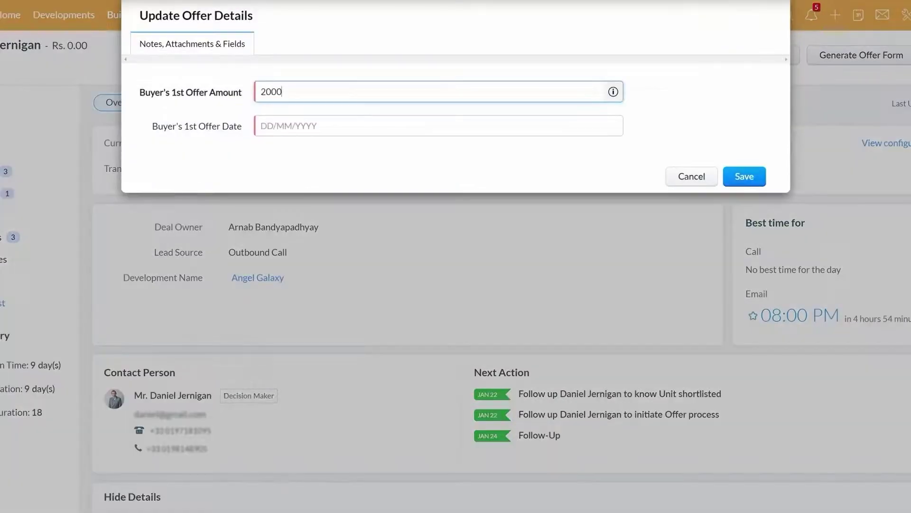
type("00000")
key("Tab")
left_click(98, 201)
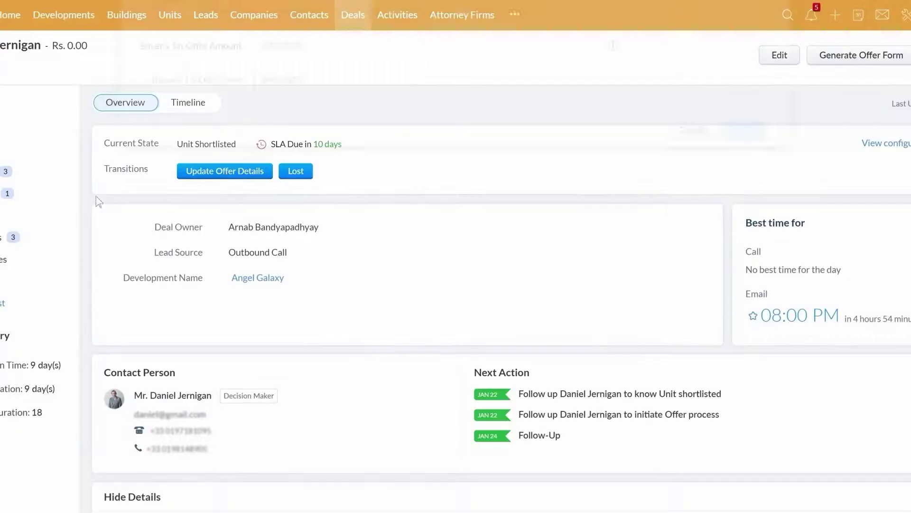
Step: Record the accepted 20000000 offer paid by Cheque, ticking the add-on and installment checklist items
type("20000000")
key("Tab")
key("Down")
key("Return")
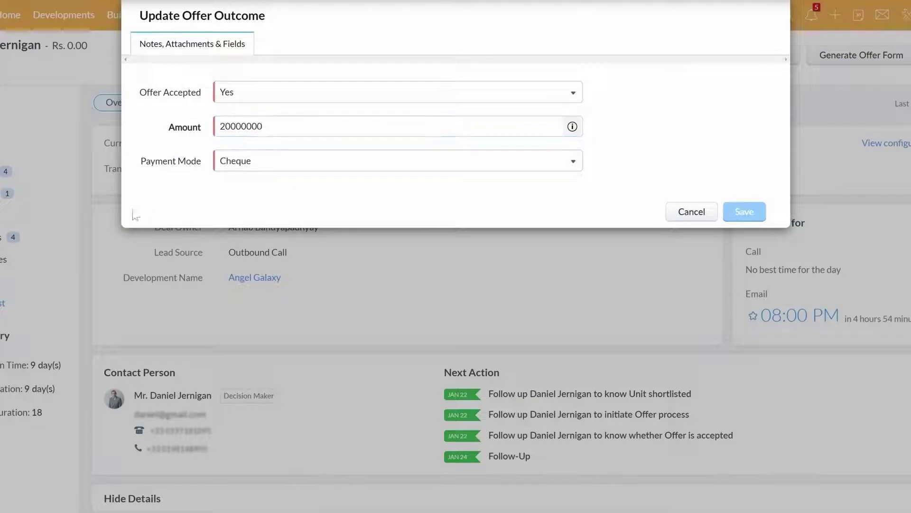
left_click(198, 175)
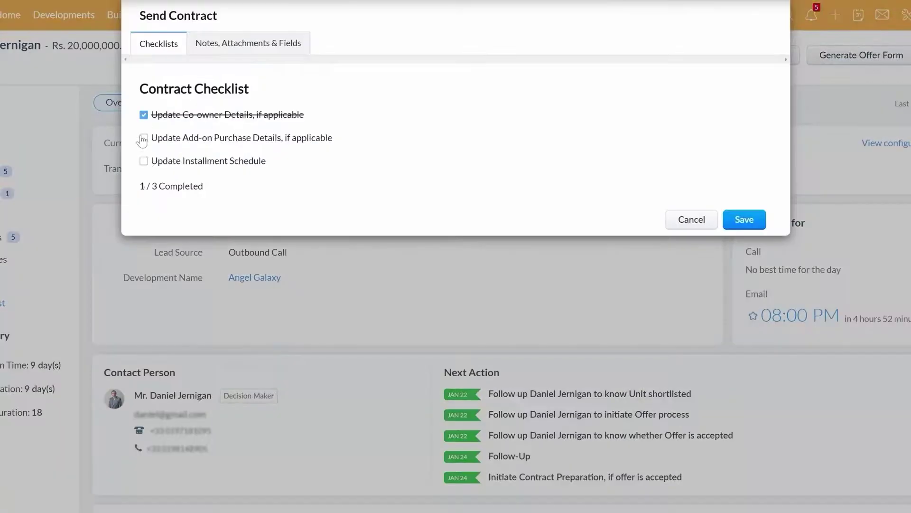
left_click(144, 138)
Step: Set the contract due date to 24/01/2021 and save the contract step
left_click(144, 161)
left_click(248, 43)
left_click(412, 91)
type("24/01/2021")
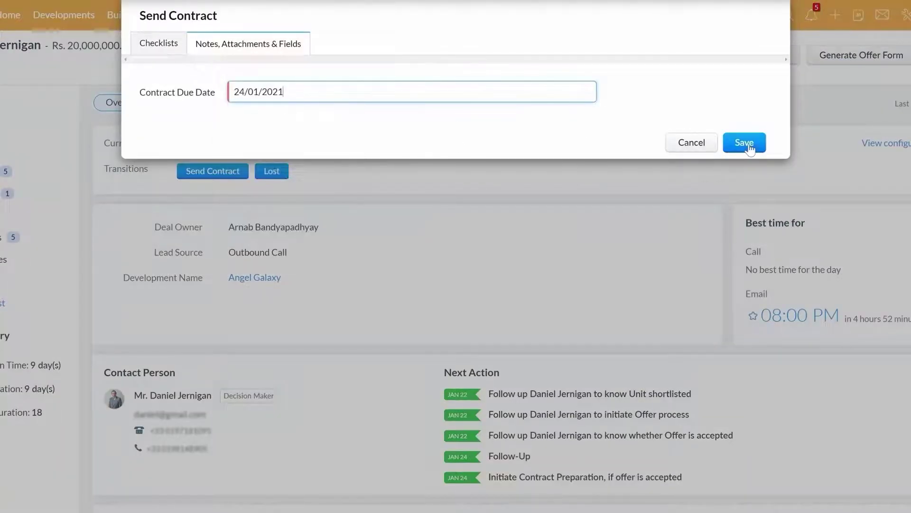
left_click(748, 144)
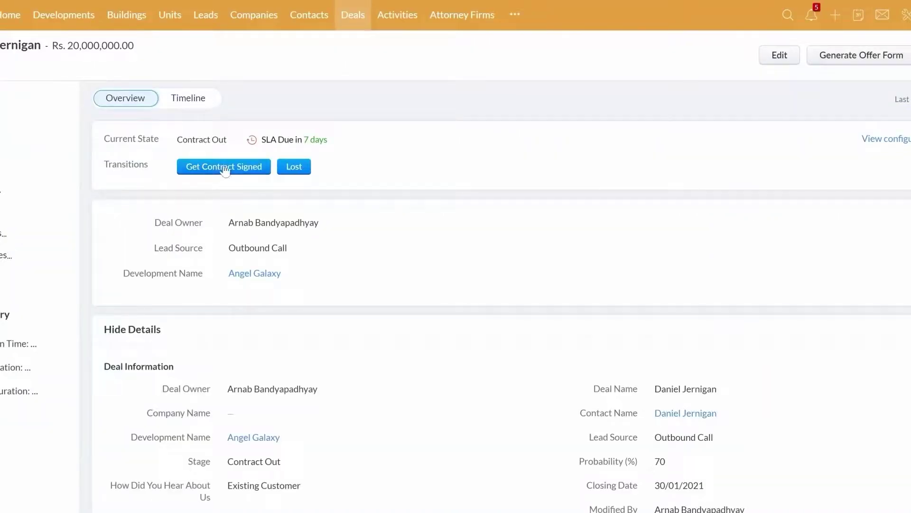
Step: Set the contract sign date to 25/01/2021 and save, marking the contract signed
left_click(224, 171)
left_click(332, 92)
left_click(340, 204)
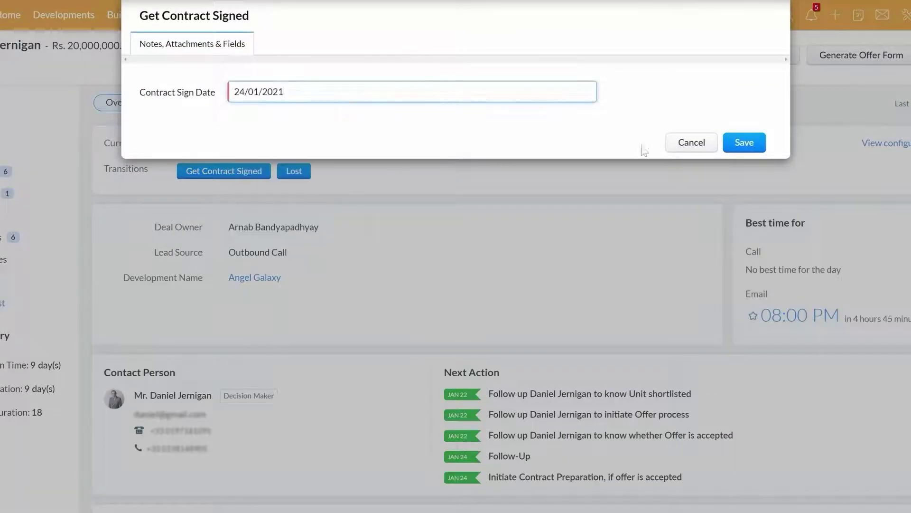
left_click(428, 92)
left_click(244, 222)
left_click(744, 142)
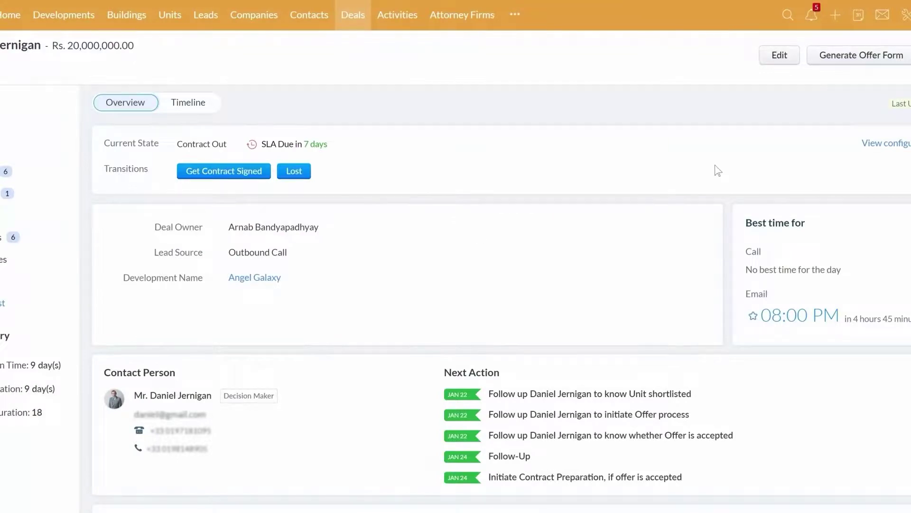
Step: Generate the deal's offer form and add Parking Unit - PU-AG-B1-005 as an add-on purchase
left_click(862, 55)
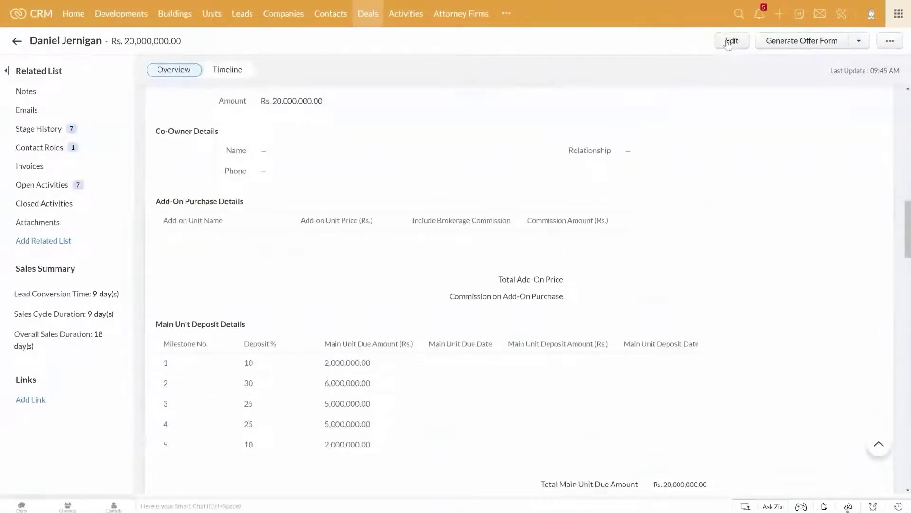
left_click(731, 41)
scroll(390, 241, "down", 2)
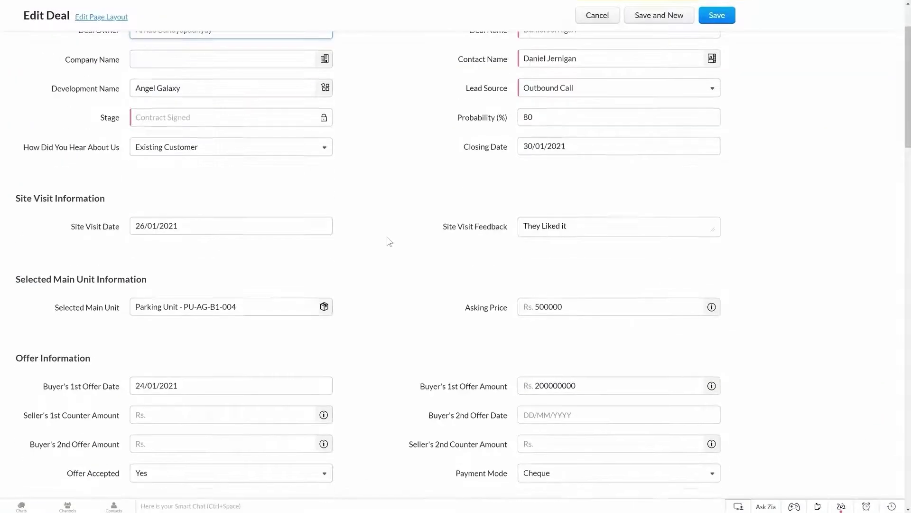
scroll(389, 242, "down", 10)
left_click(147, 296)
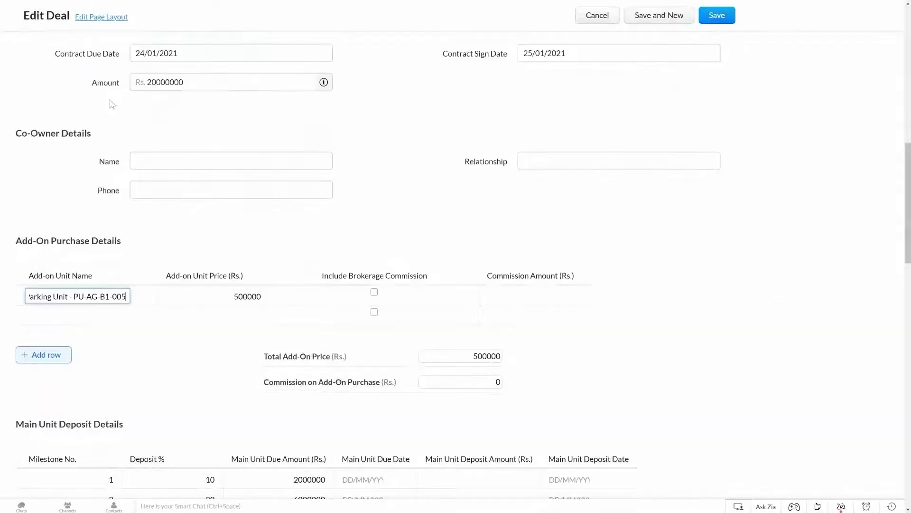
left_click(717, 19)
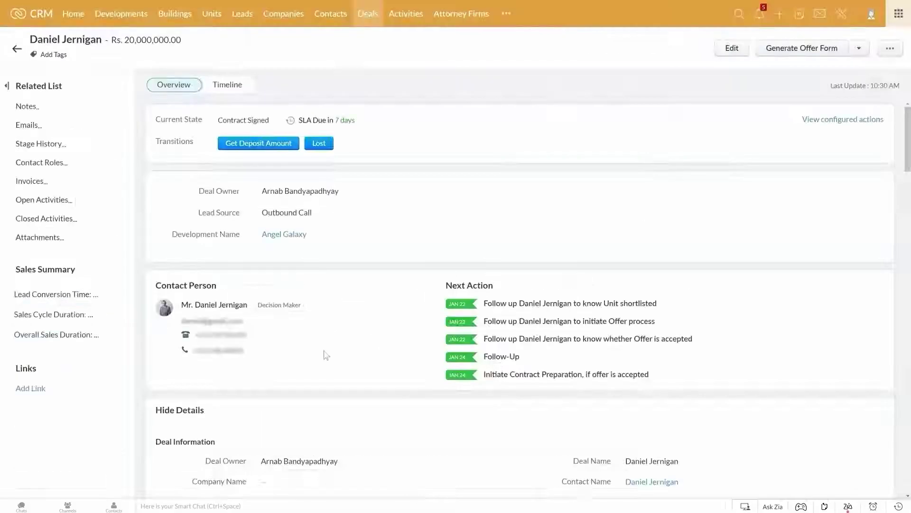
scroll(146, 356, "down", 8)
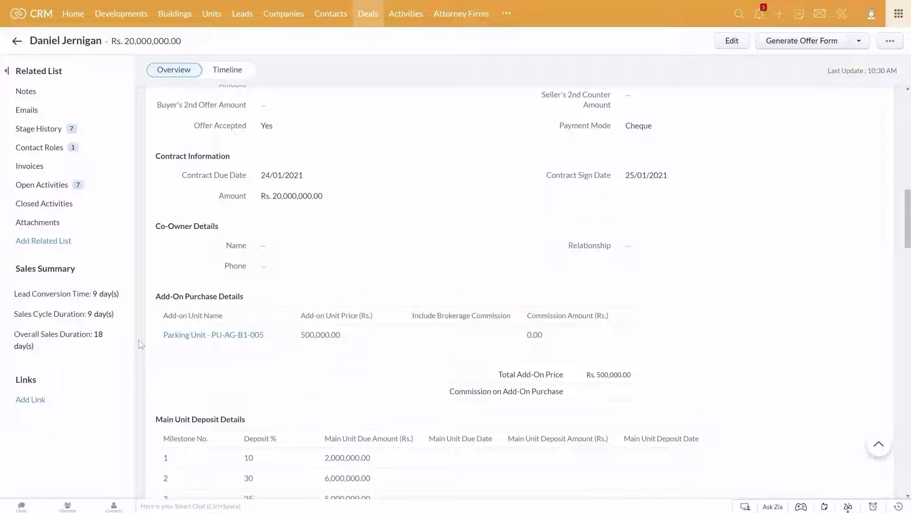
scroll(141, 344, "down", 4)
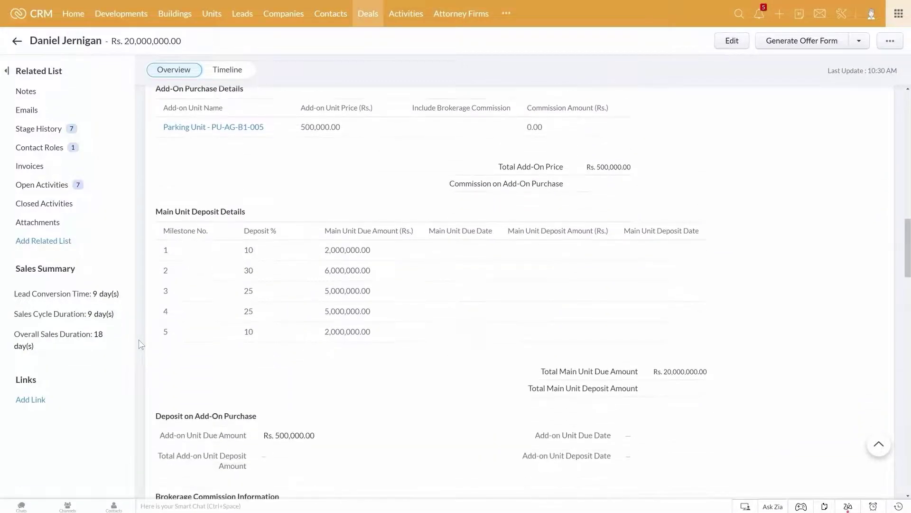
scroll(141, 343, "down", 1)
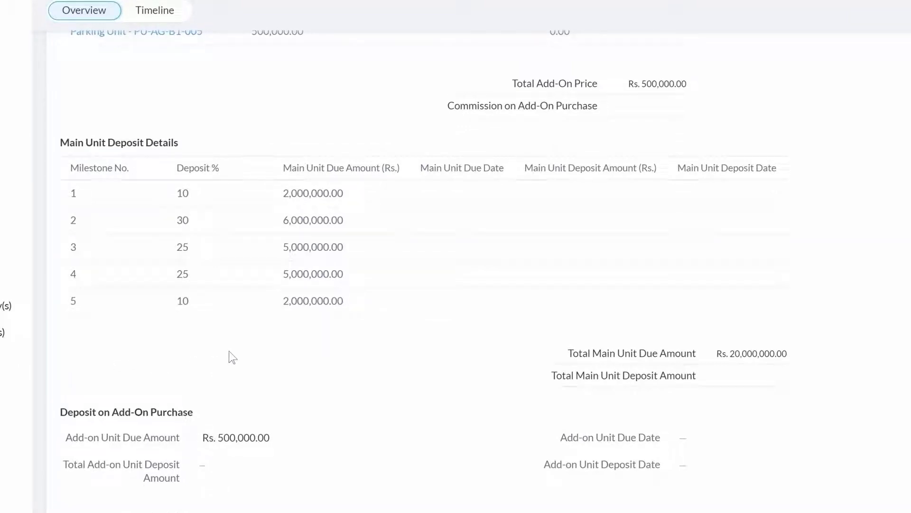
Step: Give milestone 1 due date 27/01/2021 and a 2000000 deposit dated 27/01/2021, then save
left_click(733, 40)
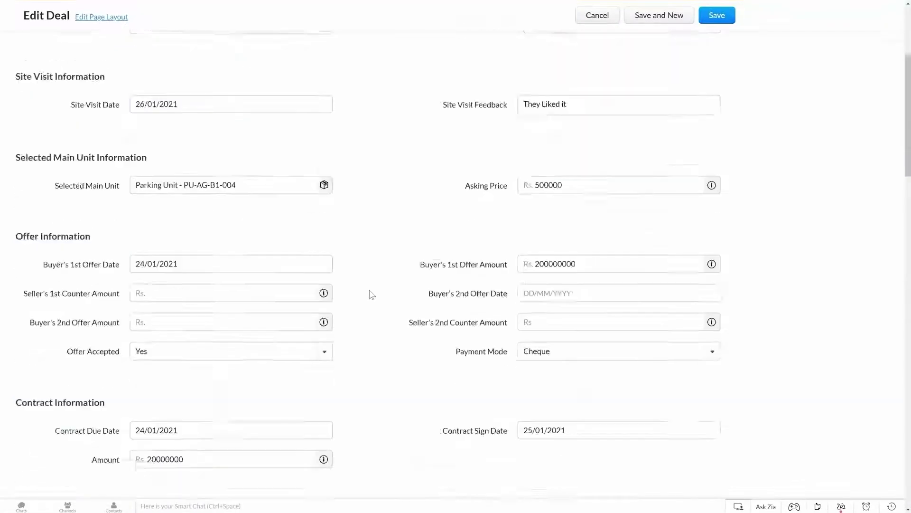
scroll(371, 295, "down", 10)
left_click(363, 292)
type("27/01/2021")
key("Tab")
type("2000000")
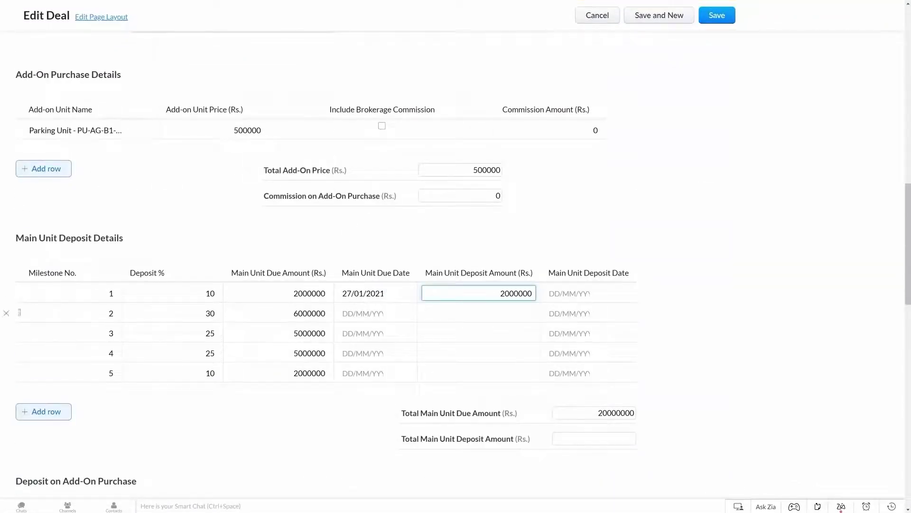
key("Tab")
type("27/01/2021")
left_click(717, 14)
scroll(511, 386, "down", 5)
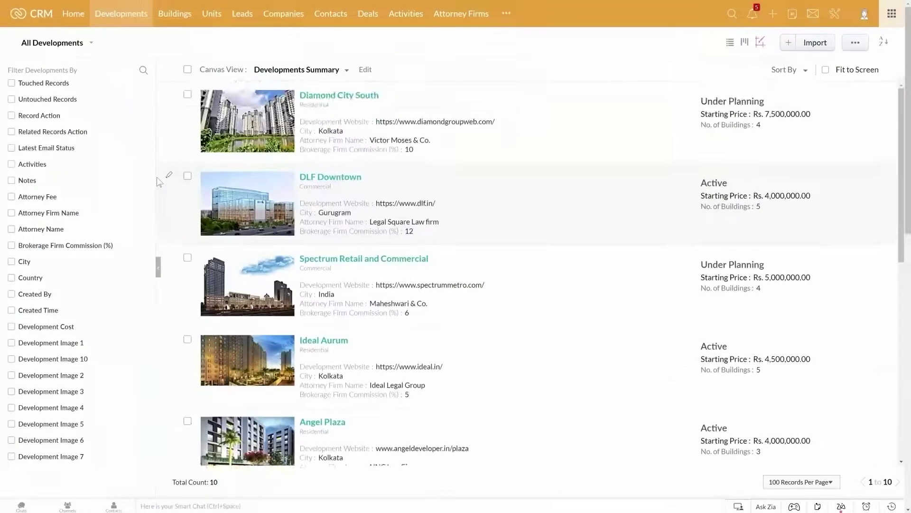
Step: Open Angel Plaza and scroll to its Development Expenses and Development Financials sections
scroll(160, 183, "down", 5)
left_click(322, 214)
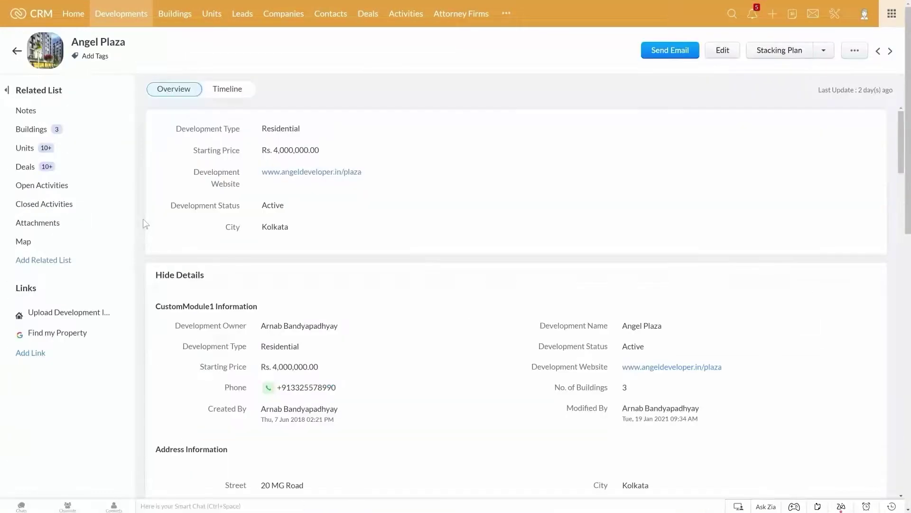
scroll(142, 221, "down", 10)
scroll(142, 221, "down", 4)
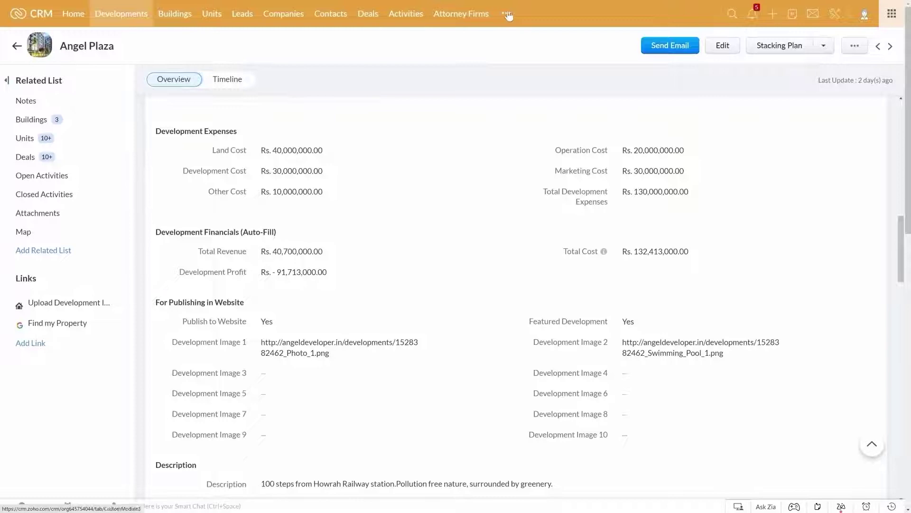
left_click(506, 14)
Step: Open Reports and browse Favorite Reports such as Development wise Profit and Leads by Source
left_click(519, 156)
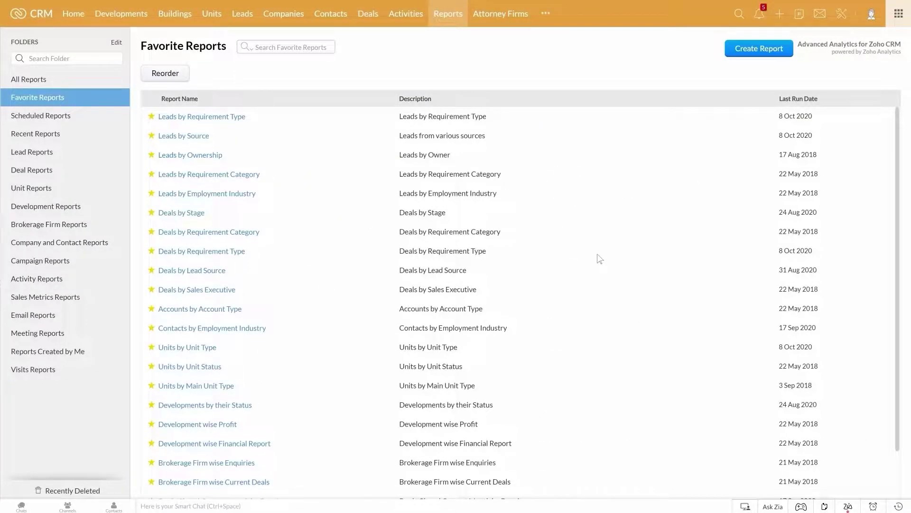
scroll(600, 258, "down", 2)
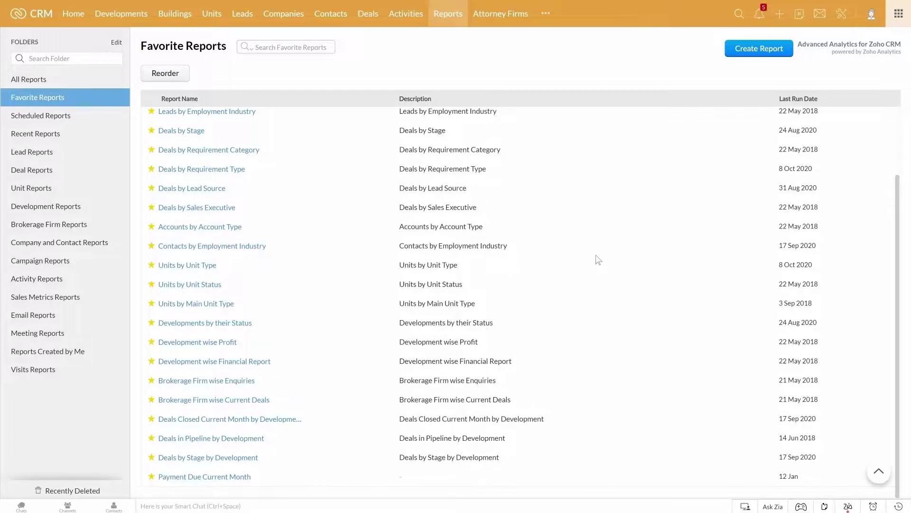
scroll(598, 259, "up", 2)
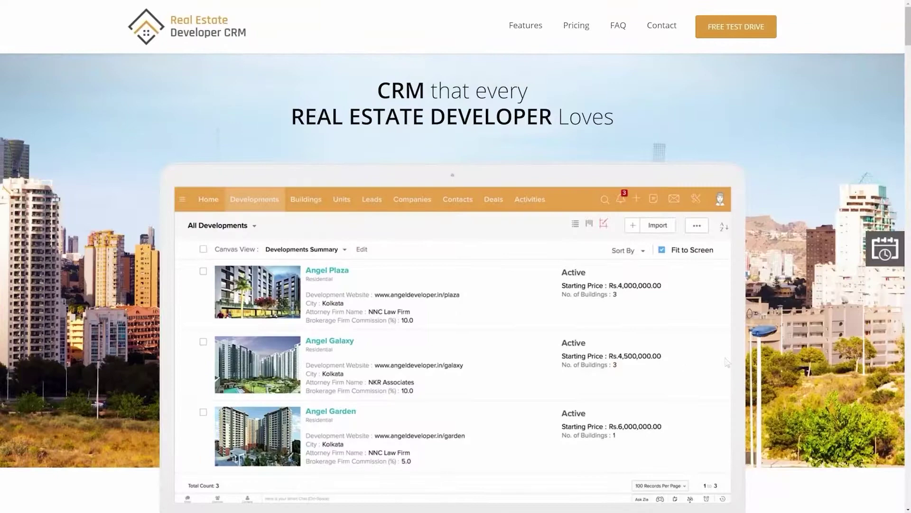
left_click(870, 251)
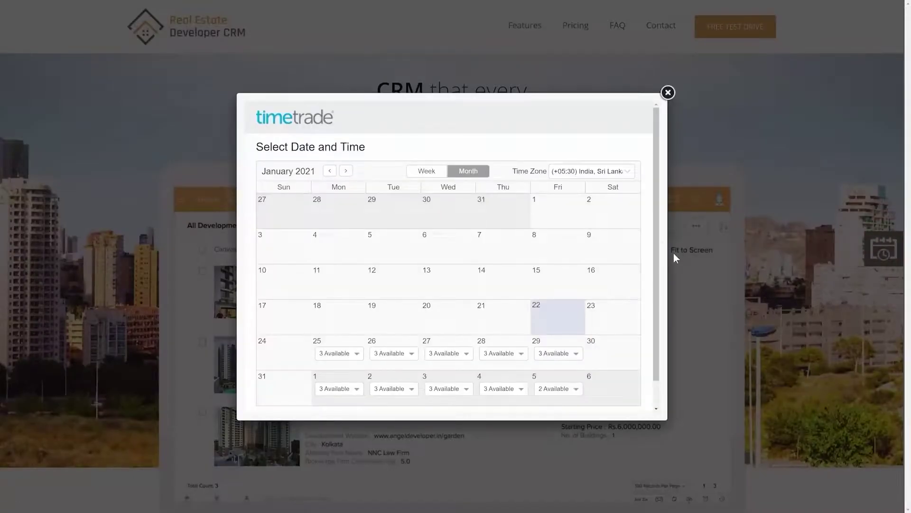